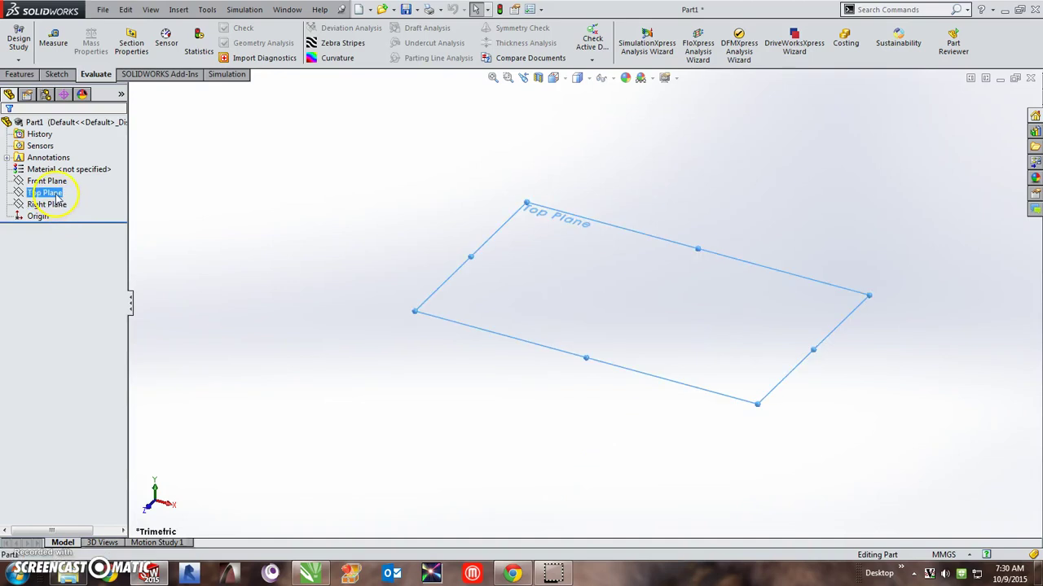
- Start a sketch on the Top Plane and draw a corner rectangle from the origin
left_click(56, 74)
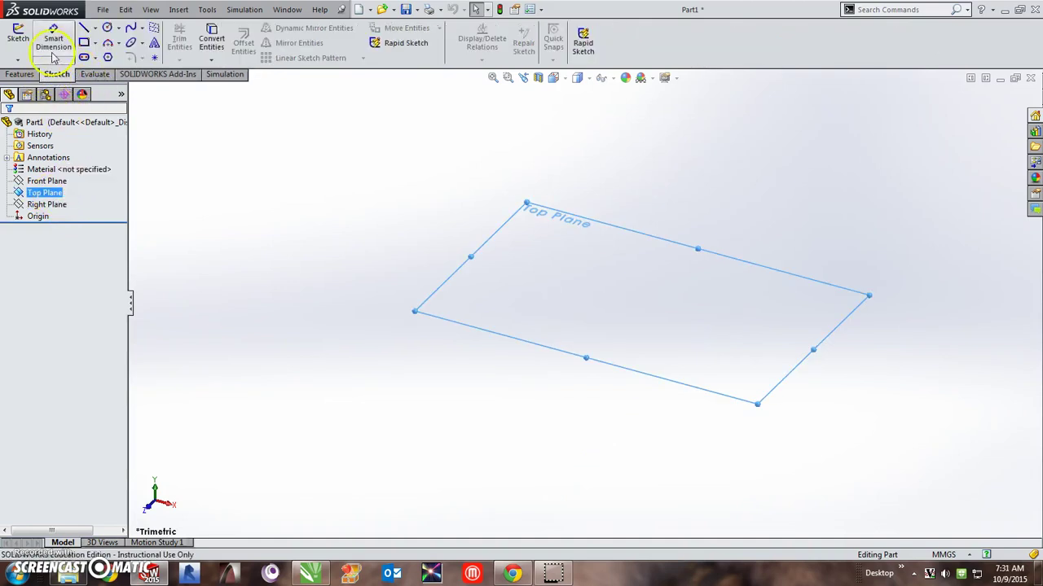
left_click(18, 33)
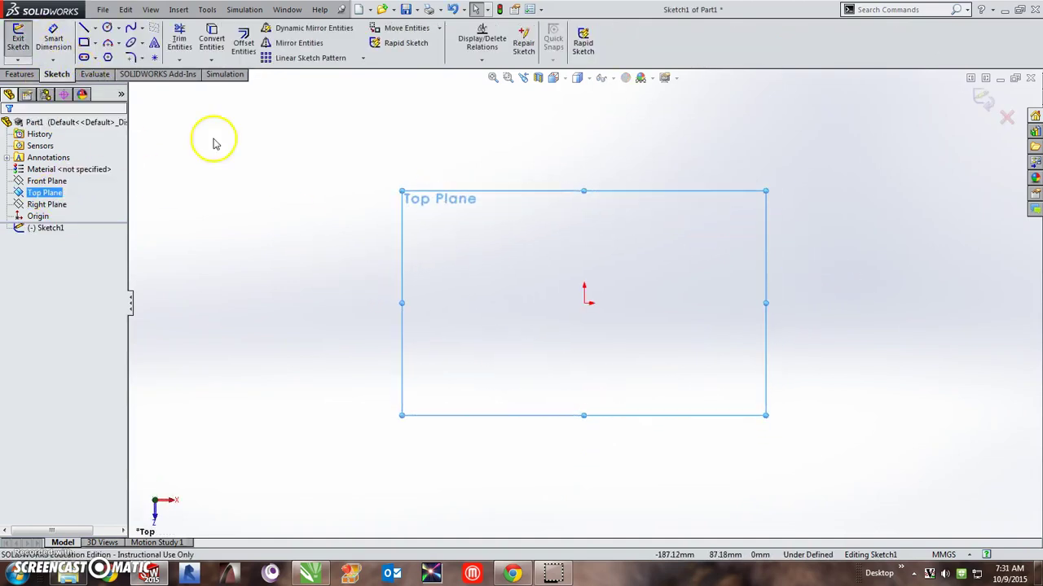
left_click(83, 42)
left_click(584, 303)
left_click(458, 506)
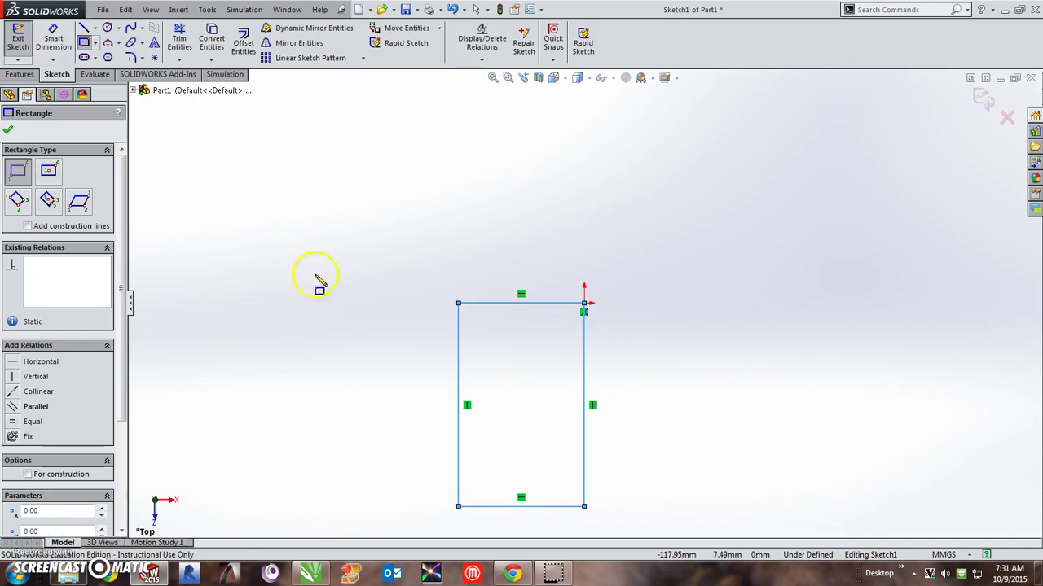
scroll(430, 325, "up", 2)
scroll(430, 326, "up", 2)
scroll(466, 399, "down", 2)
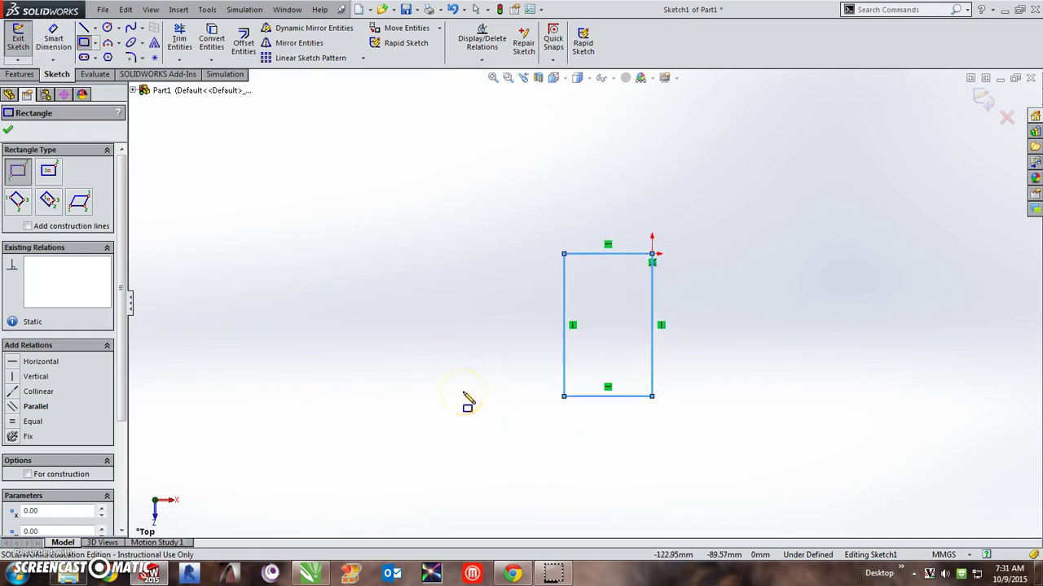
- Dimension the rectangle 120 mm tall and 80 mm wide
left_click(53, 39)
left_click(563, 316)
left_click(532, 321)
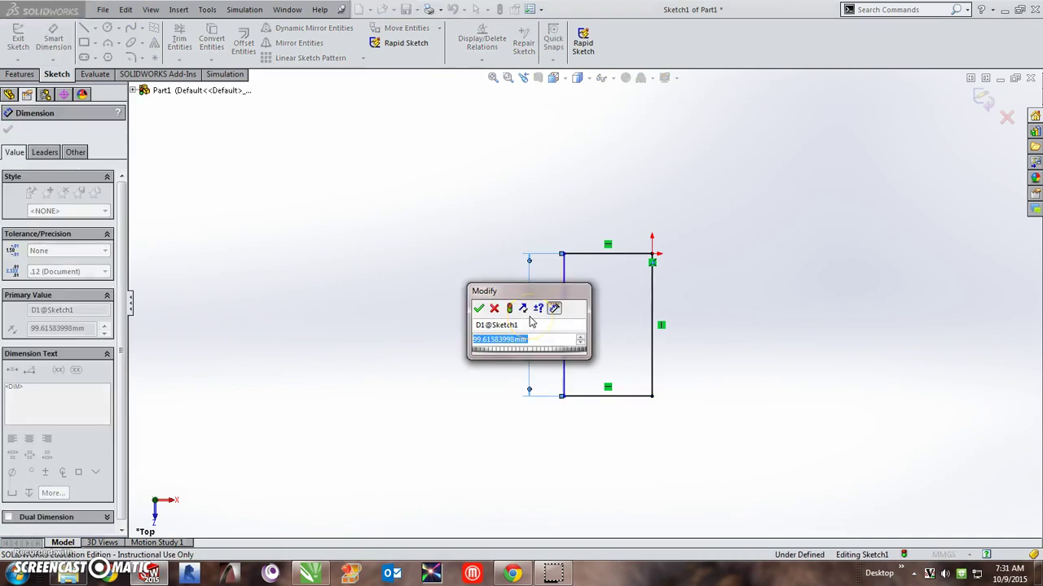
type("12")
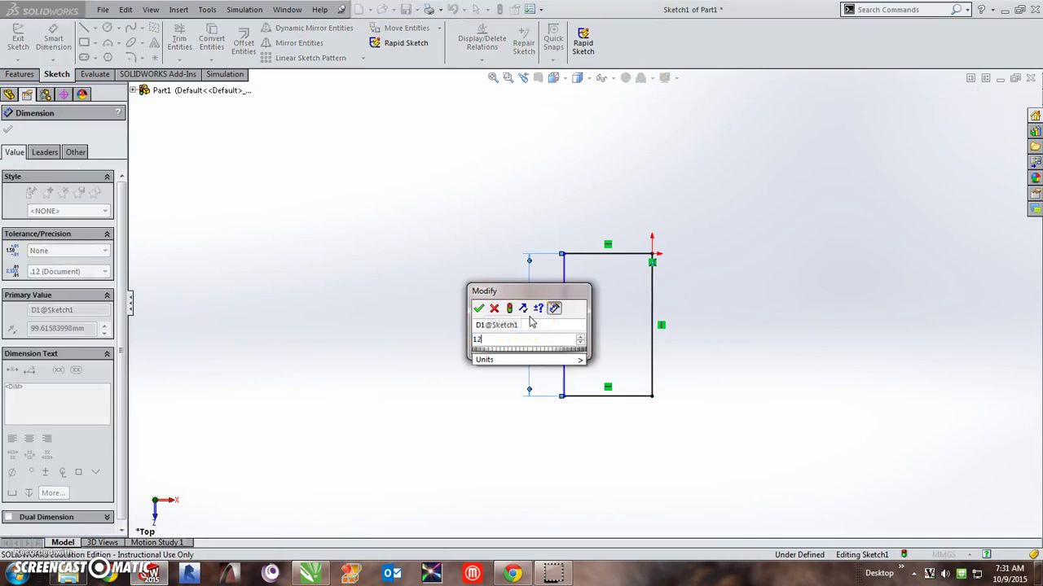
type("0")
key("Return")
left_click(599, 399)
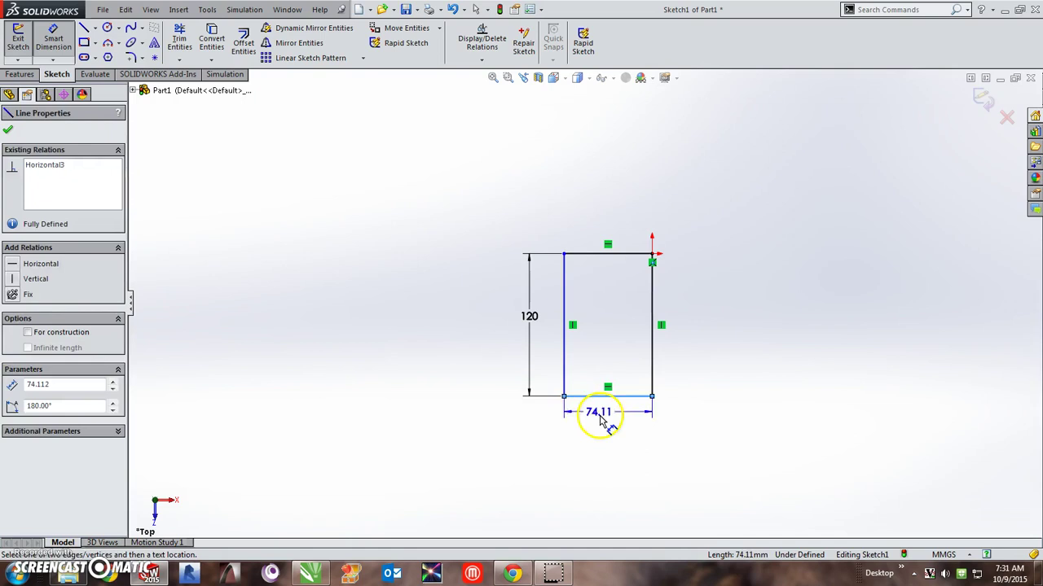
left_click(600, 417)
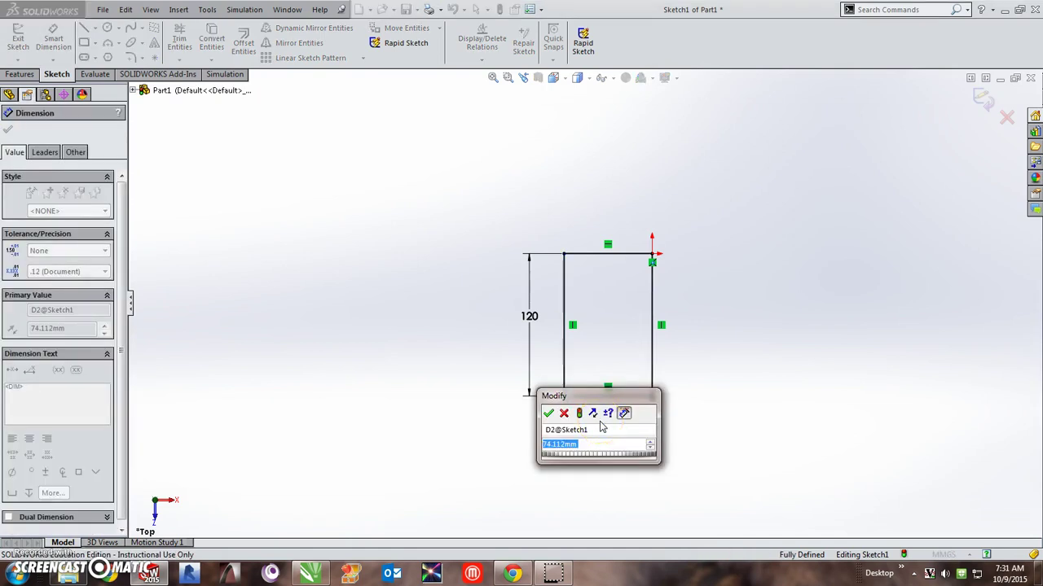
type("80")
key("Return")
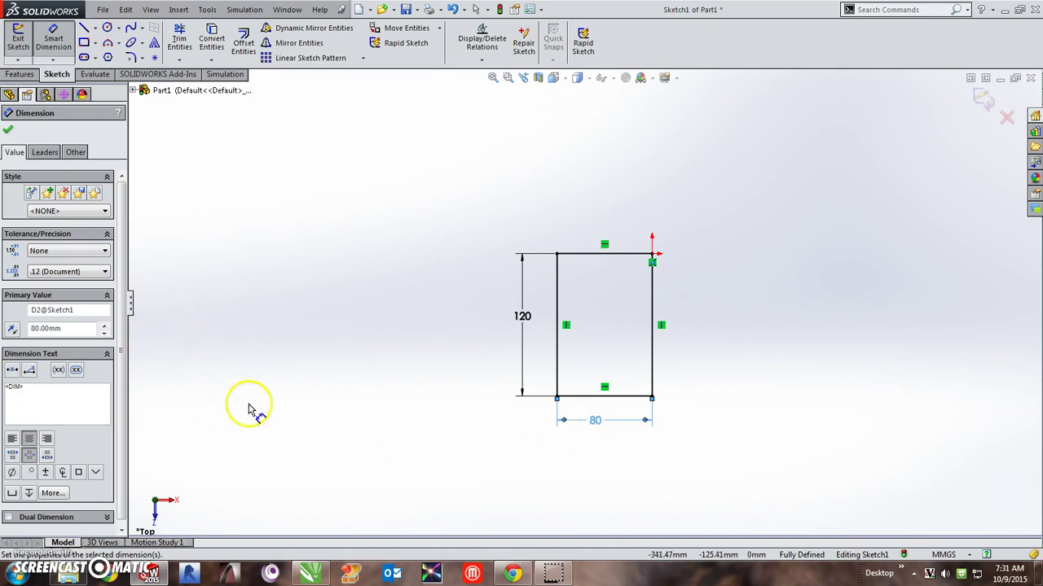
- Draw a circle inside the rectangle
left_click(108, 29)
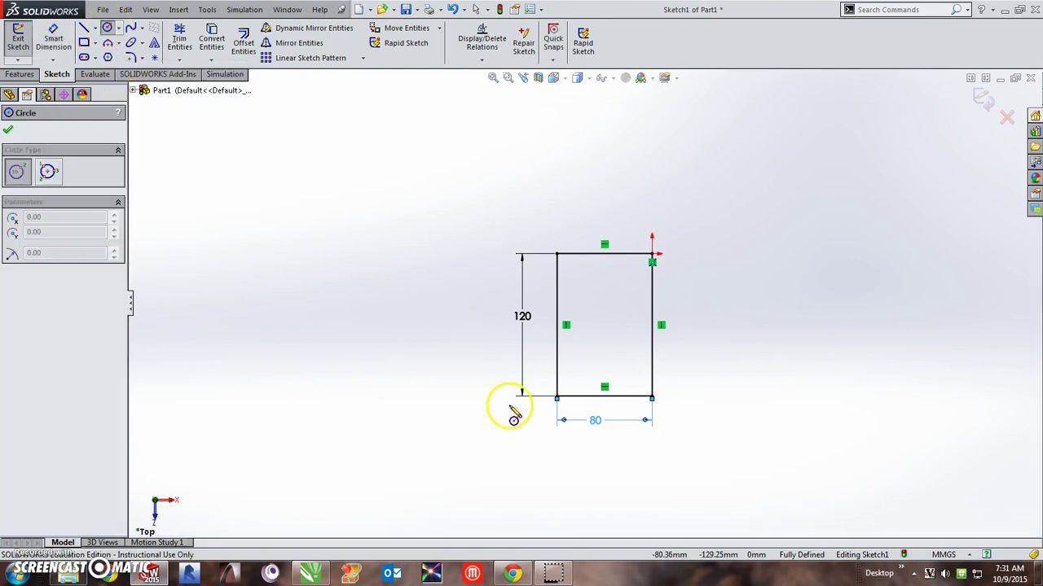
left_click(601, 319)
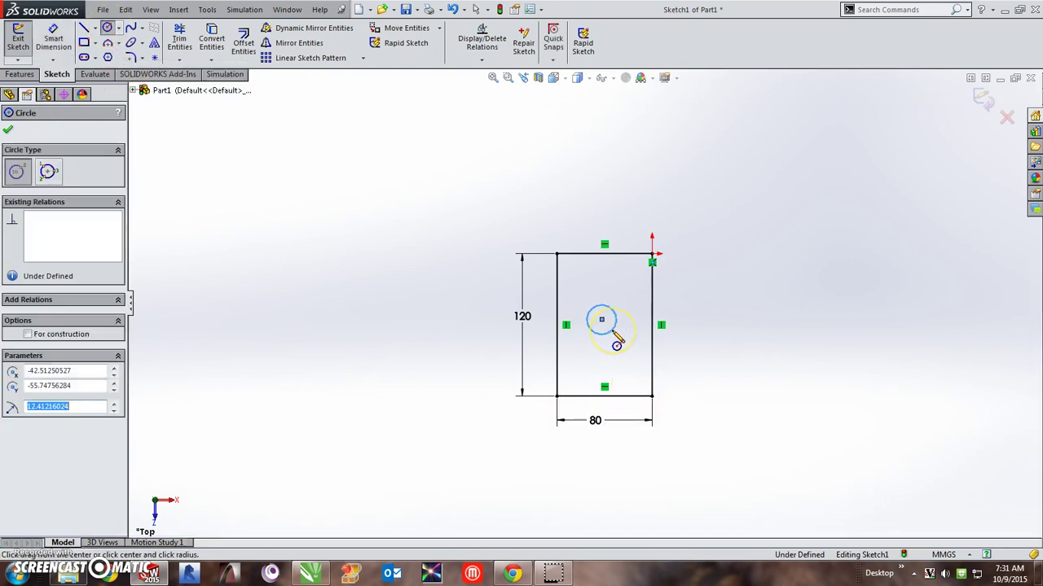
left_click(617, 342)
key("Escape")
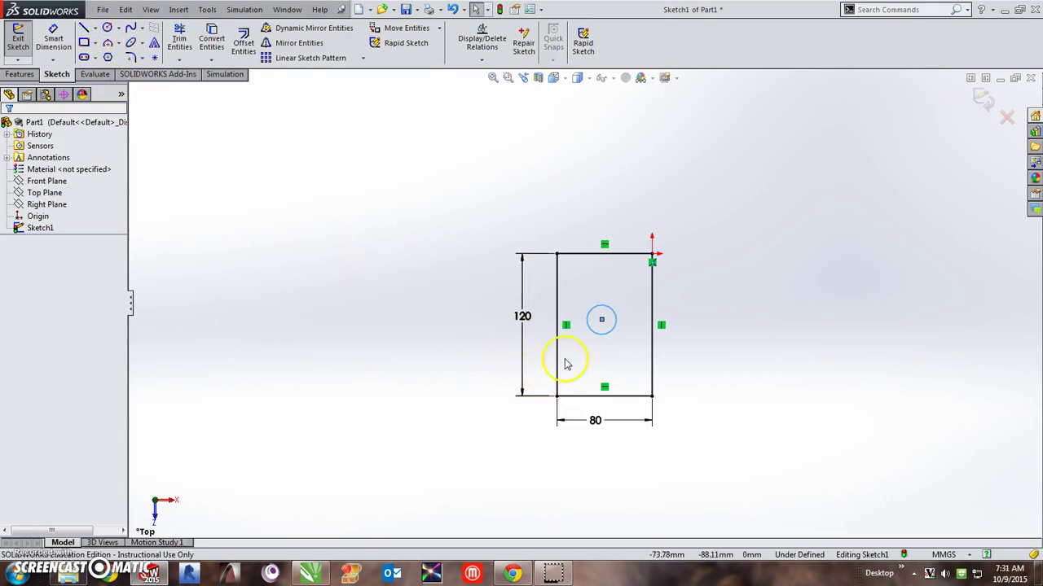
- Locate the circle's centre 60 mm above the bottom edge and 40 mm from the left edge
left_click(53, 38)
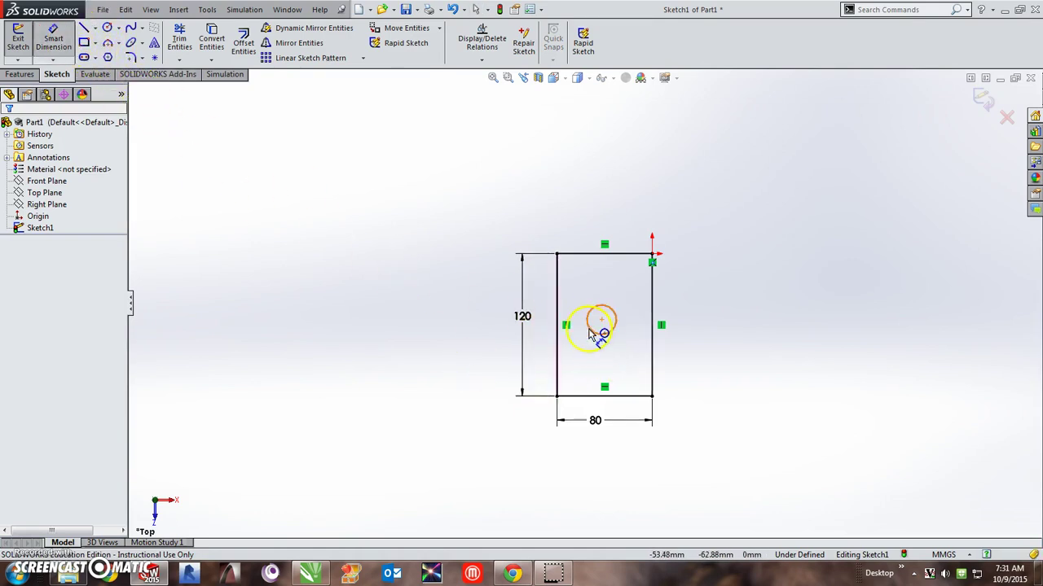
left_click(602, 324)
left_click(600, 396)
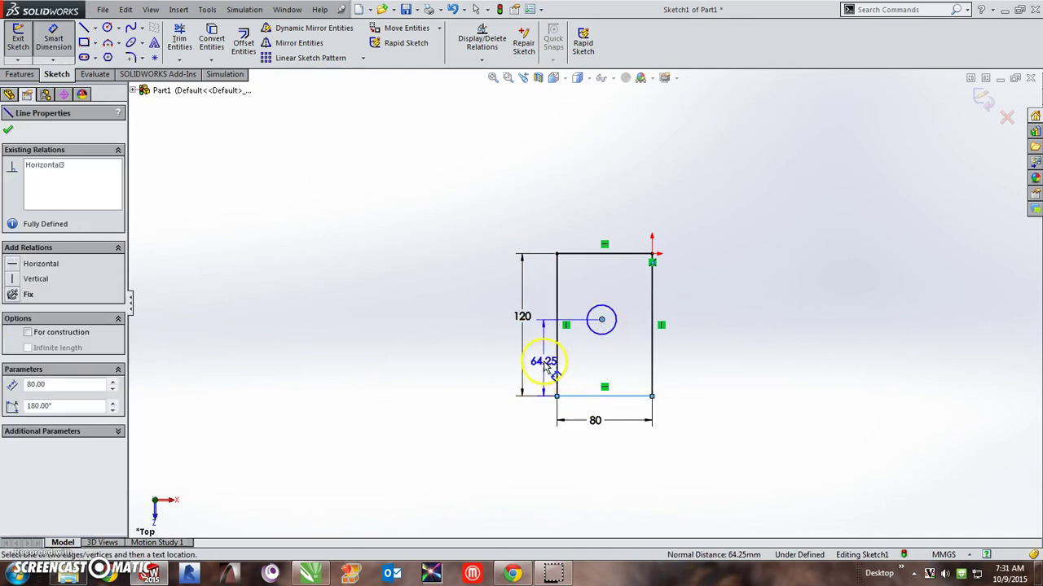
left_click(544, 367)
type("60")
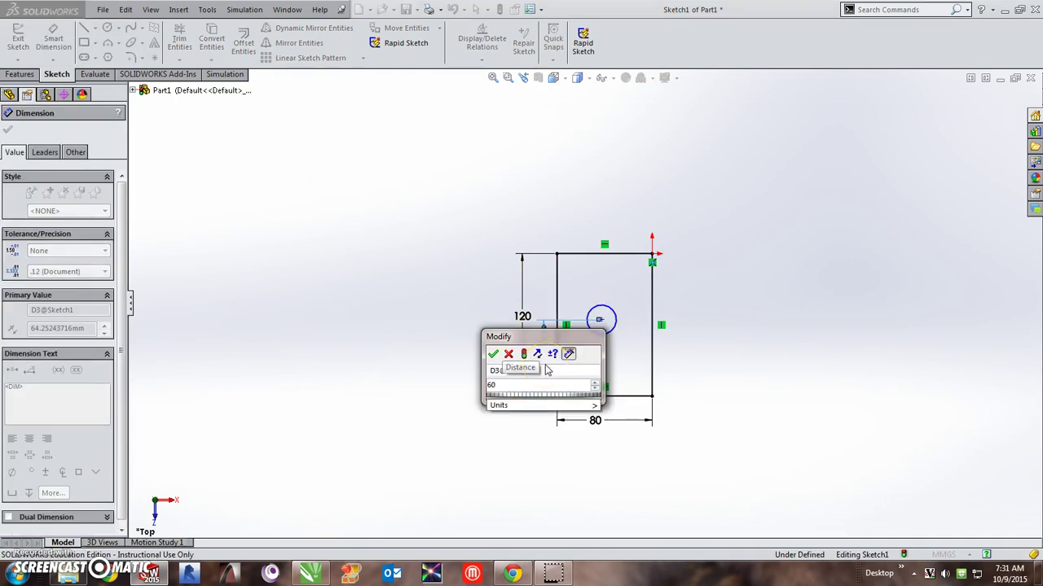
key("Return")
left_click(603, 330)
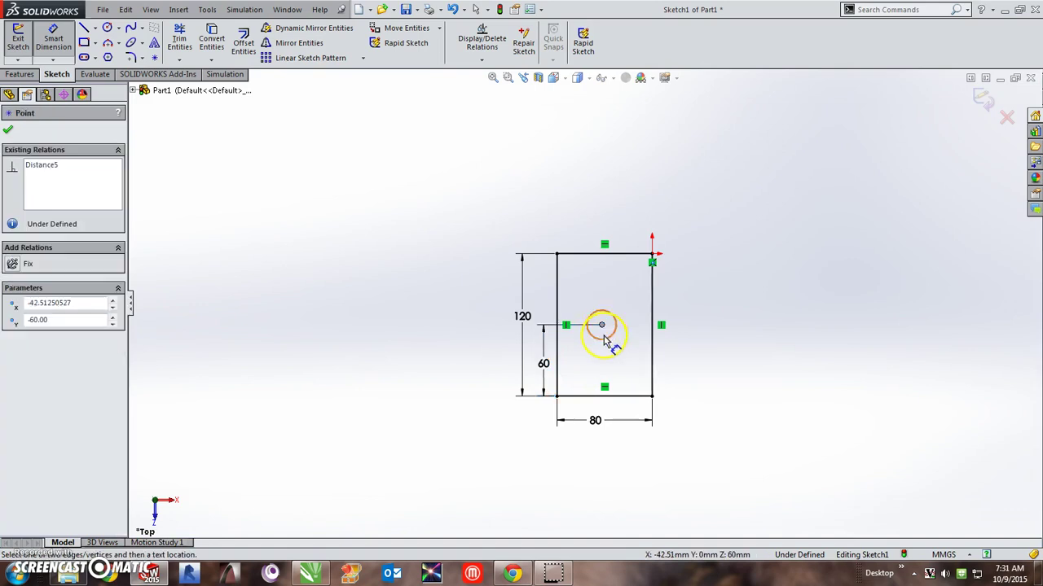
left_click(559, 313)
left_click(581, 407)
type("40")
key("Return")
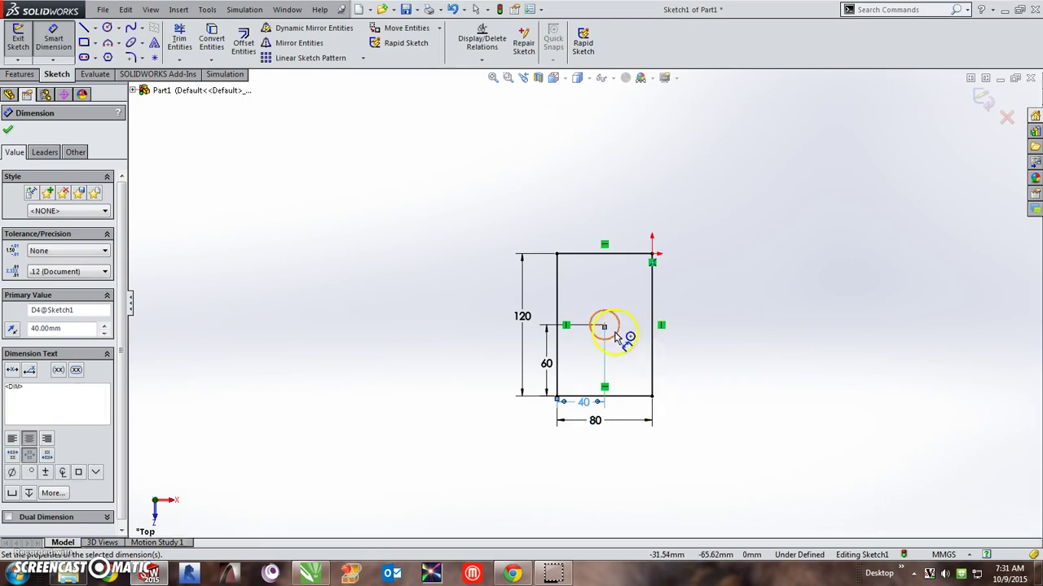
- Set the circle's diameter to 20 mm and tidy the ⌀20 label position
left_click(616, 338)
left_click(685, 380)
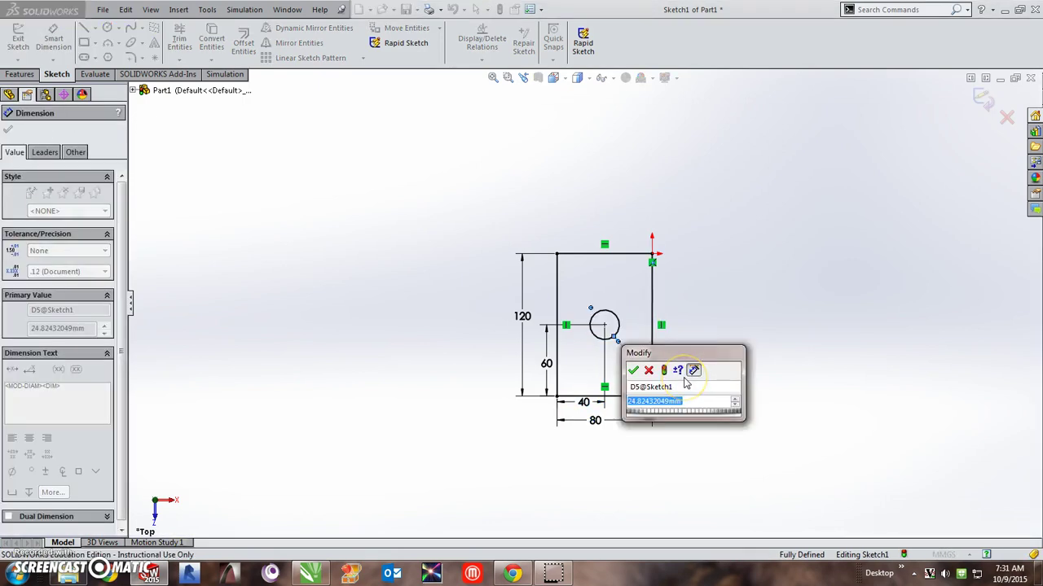
type("20")
key("Return")
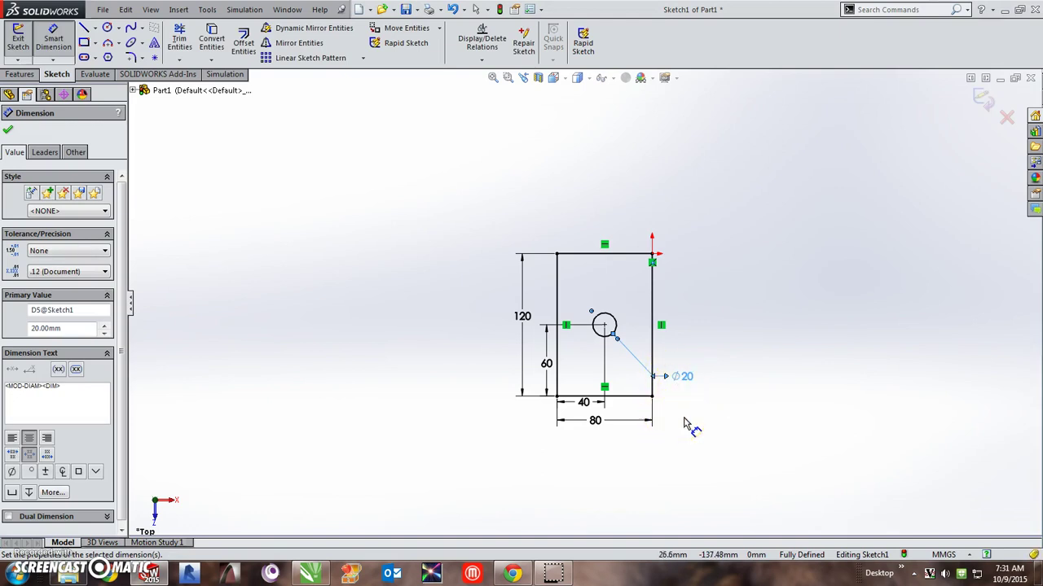
left_click_drag(689, 400, 702, 437)
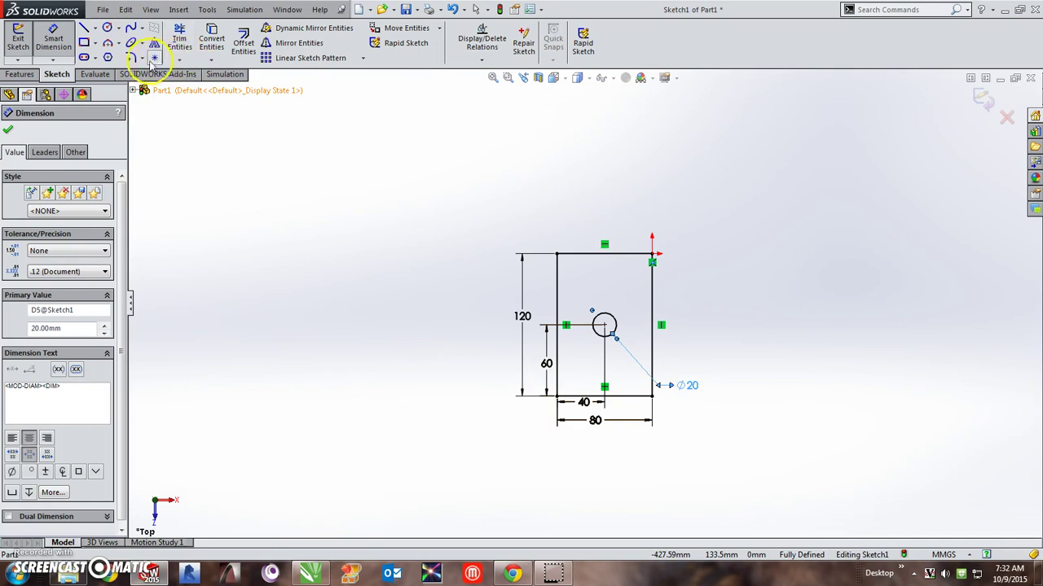
- Add 10 mm equal-distance sketch chamfers to the top-left, bottom-left and bottom-right corners
left_click(143, 59)
left_click(161, 85)
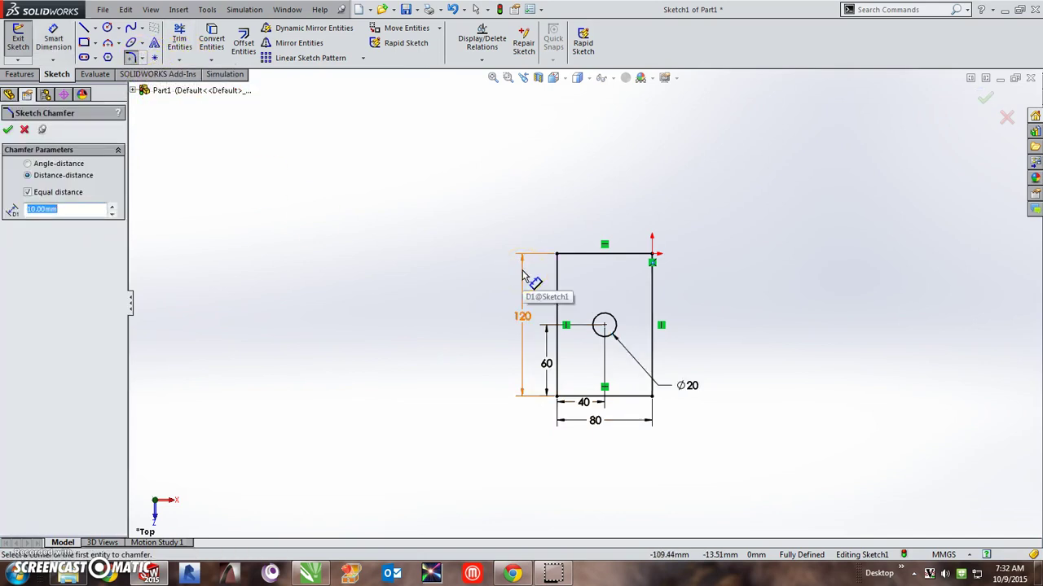
left_click(555, 269)
left_click(555, 252)
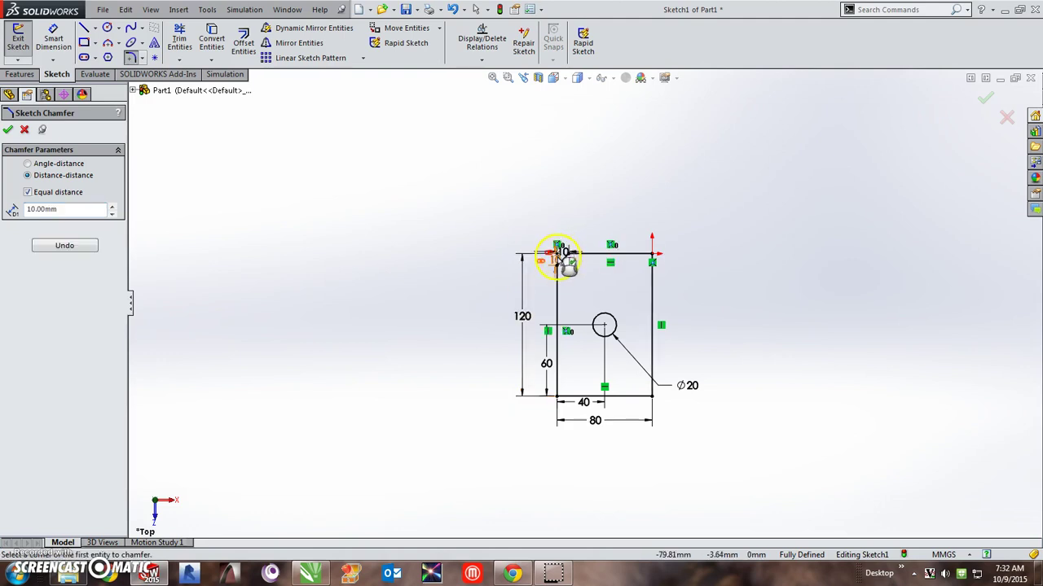
scroll(569, 324, "down", 1)
scroll(569, 324, "down", 1)
left_click(554, 429)
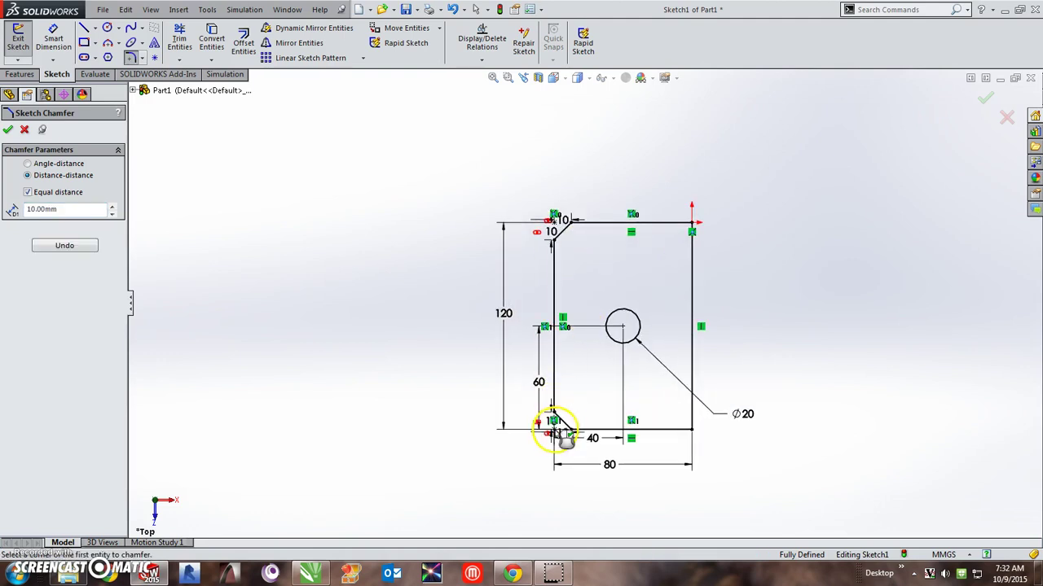
left_click(684, 440)
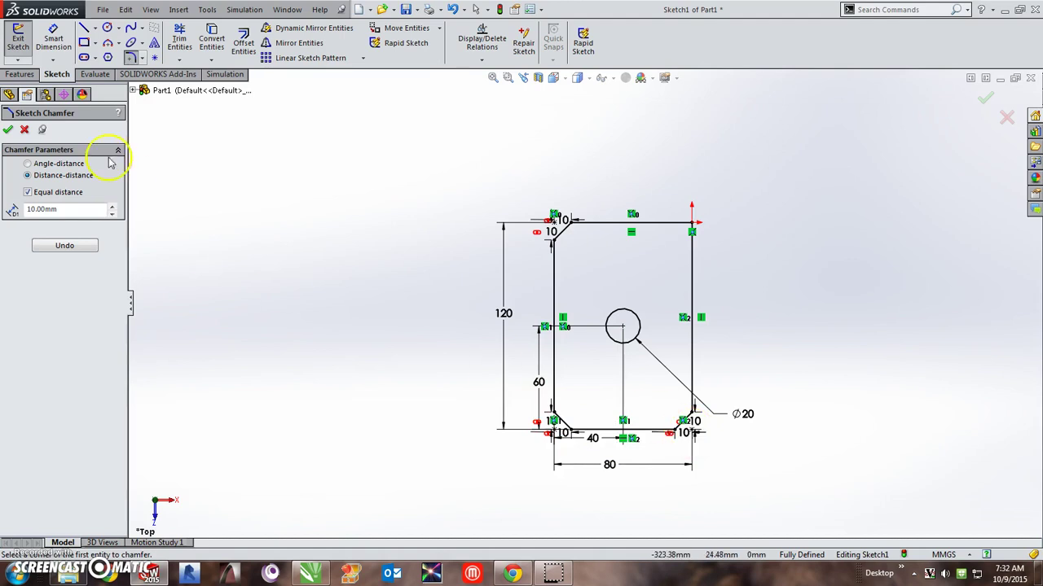
left_click(9, 131)
- Boss-extrude the plate sketch 20 mm in the reversed, downward direction
left_click(22, 75)
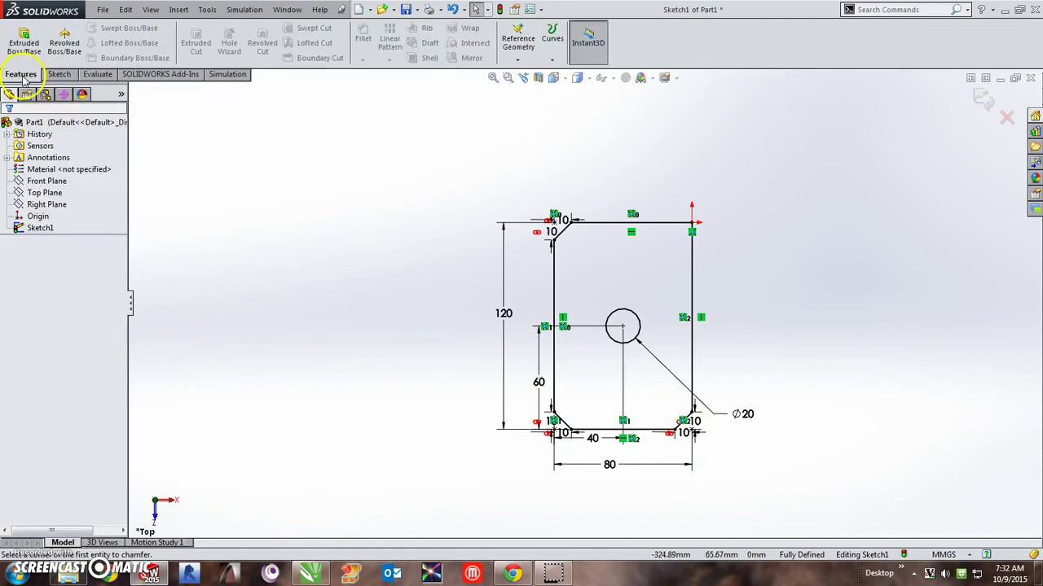
left_click(24, 39)
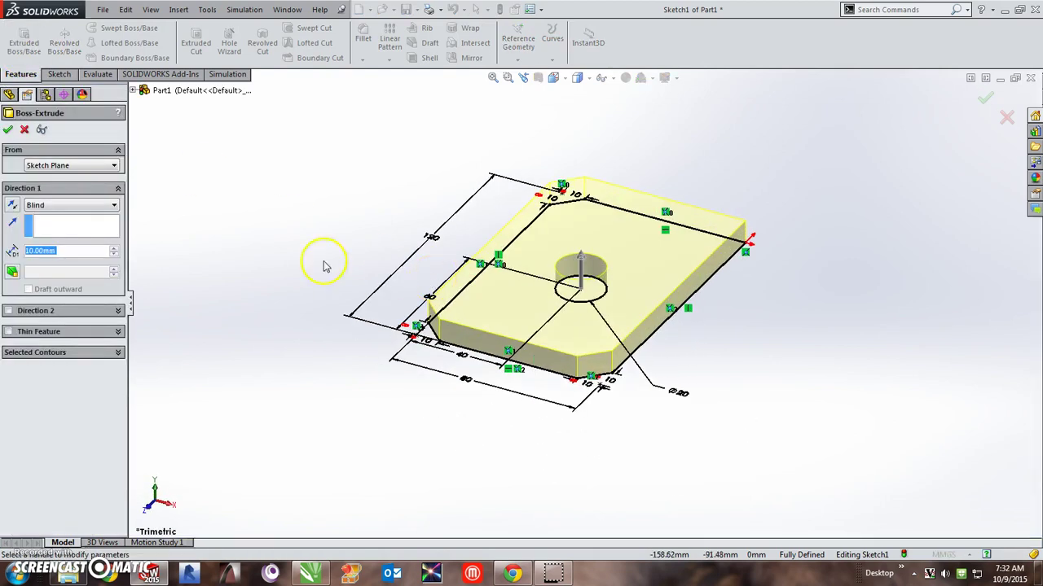
left_click(13, 205)
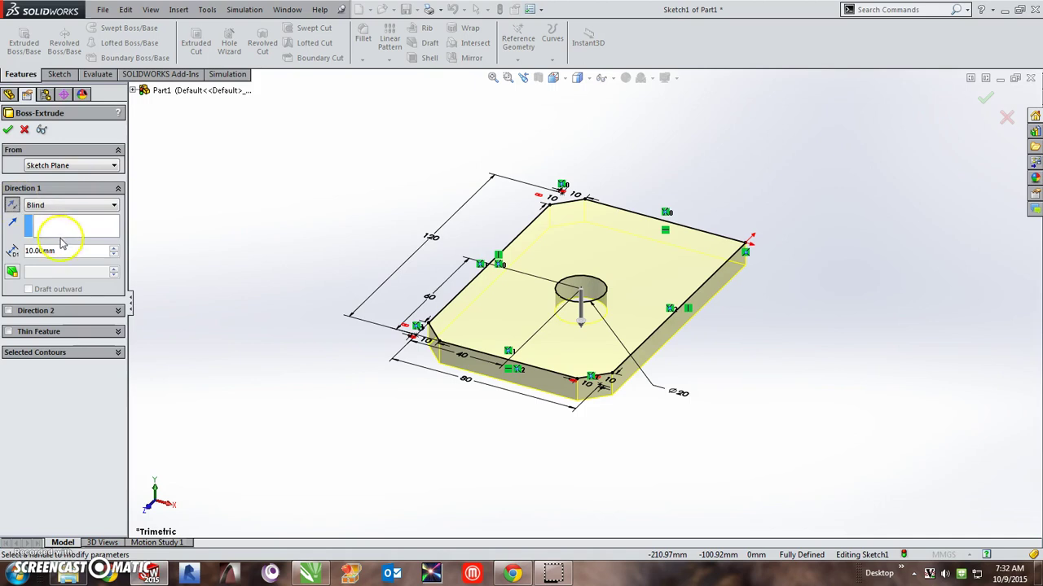
type("20")
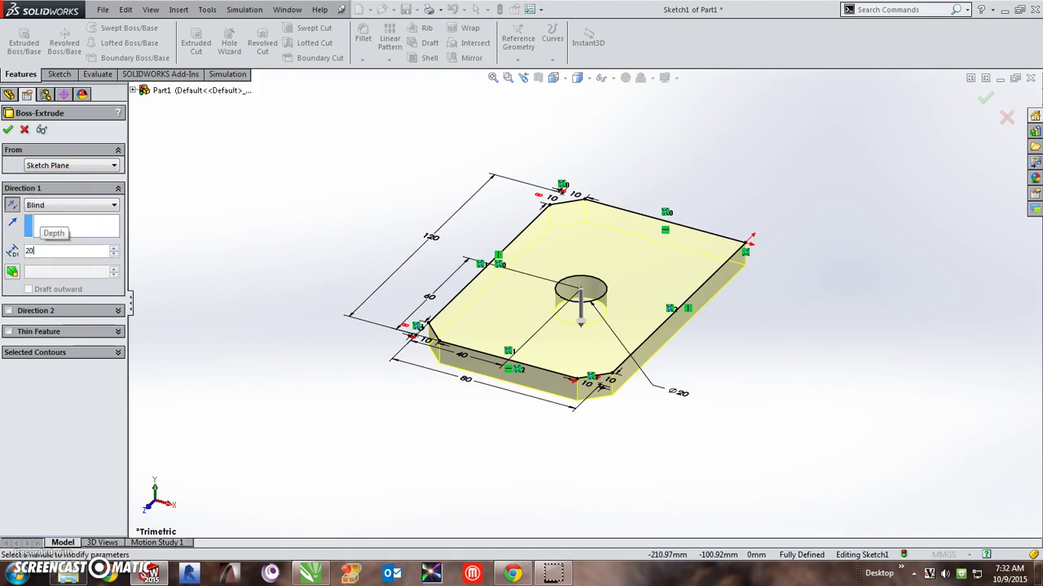
key("Return")
left_click(8, 132)
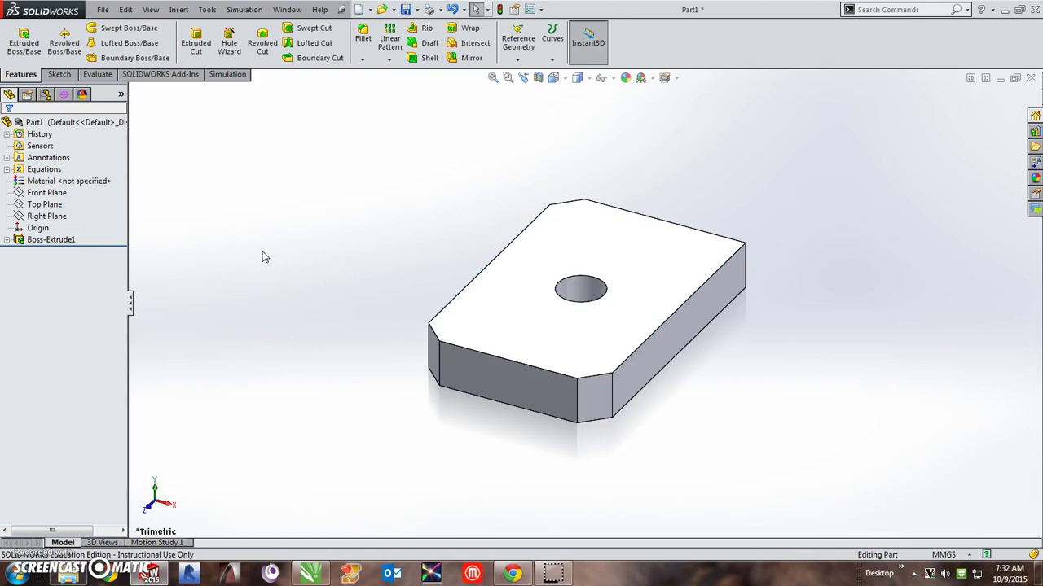
- Start a sketch on the plate's top face and draw a circle centred on the hole
left_click(513, 313)
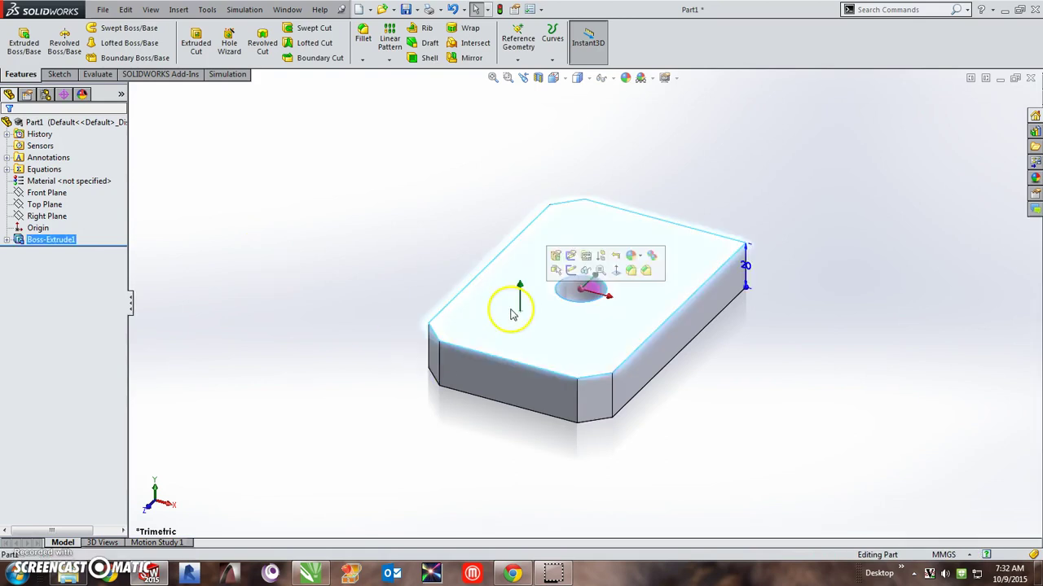
left_click(59, 74)
left_click(18, 37)
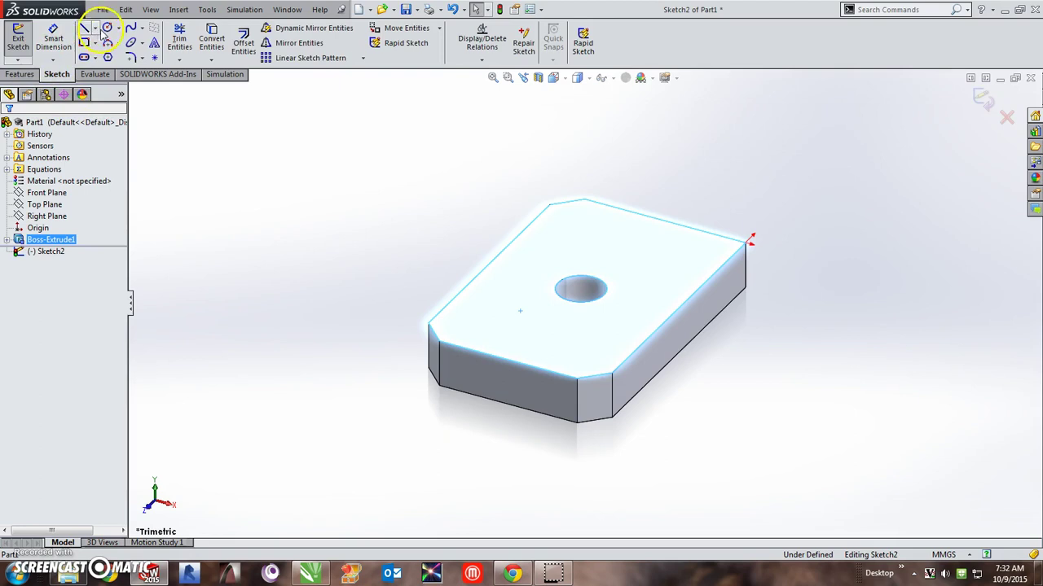
left_click(107, 27)
left_click(581, 289)
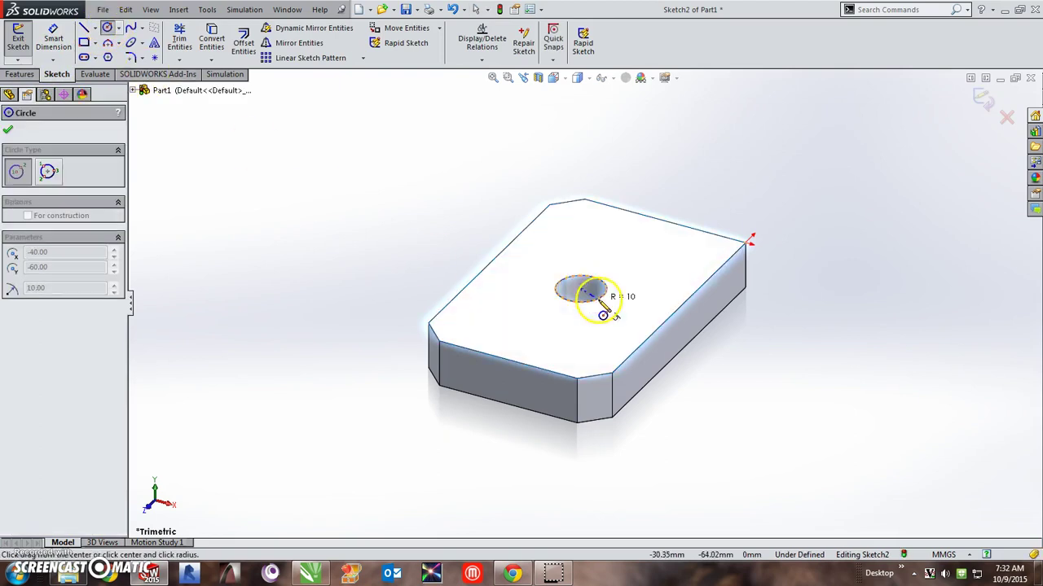
left_click(618, 320)
key("Escape")
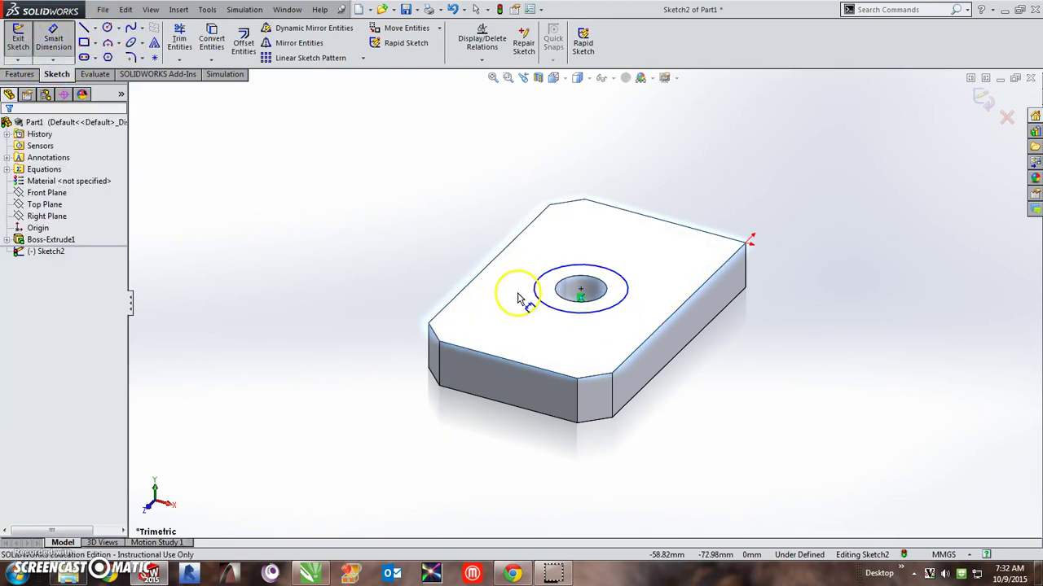
- Set the new circle's diameter to 40 mm
left_click(536, 295)
left_click(471, 218)
type("40")
key("Return")
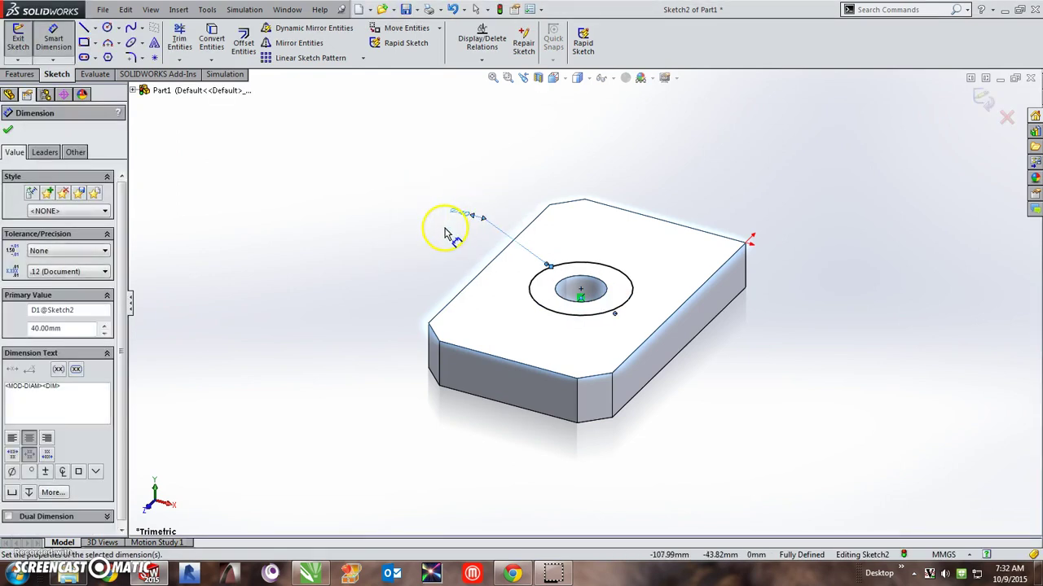
left_click(18, 74)
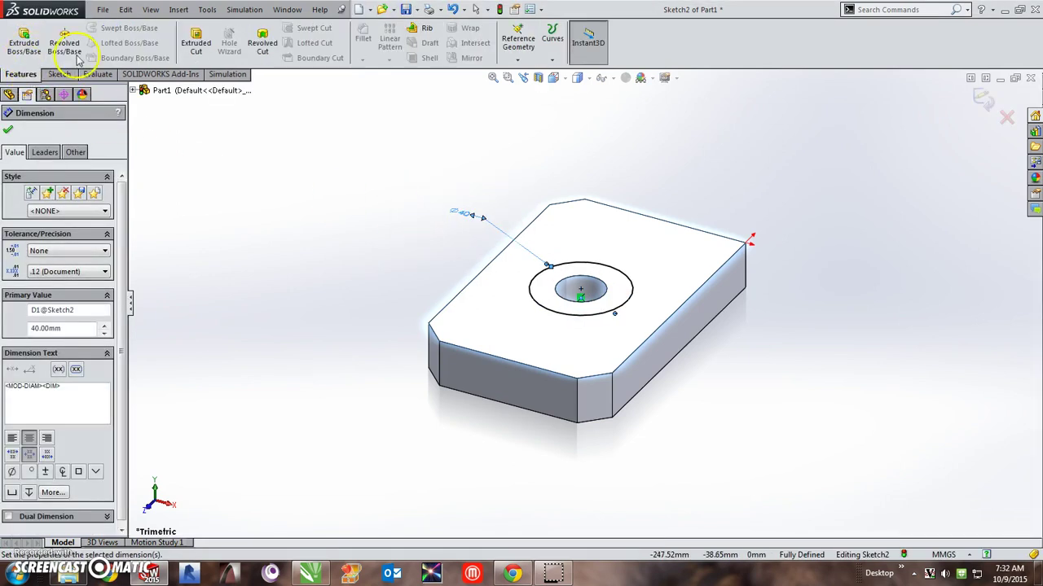
- Cut the 40 mm circle 5 mm deep as a counterbore around the hole
left_click(194, 49)
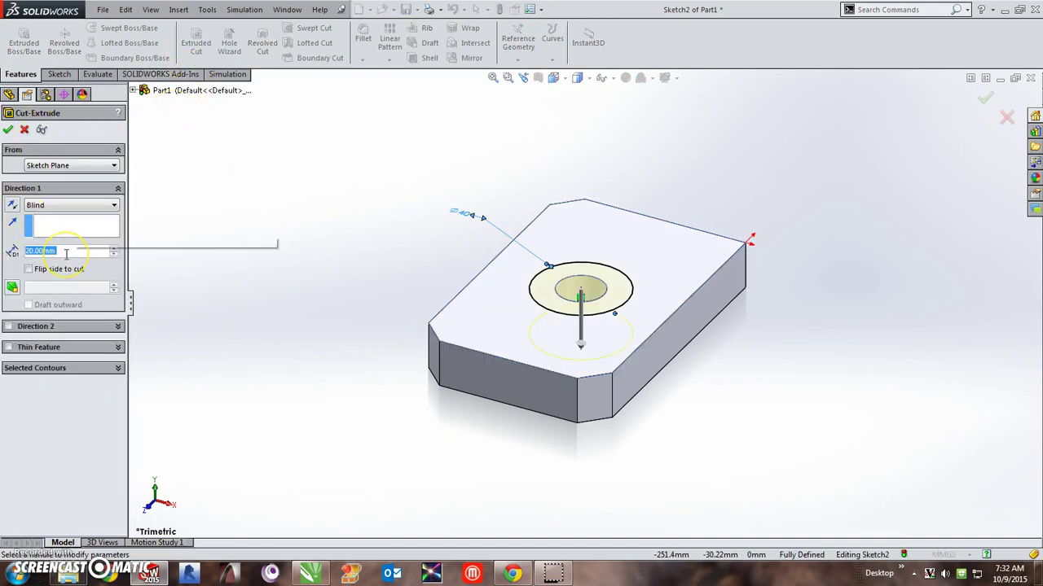
type("5")
key("Return")
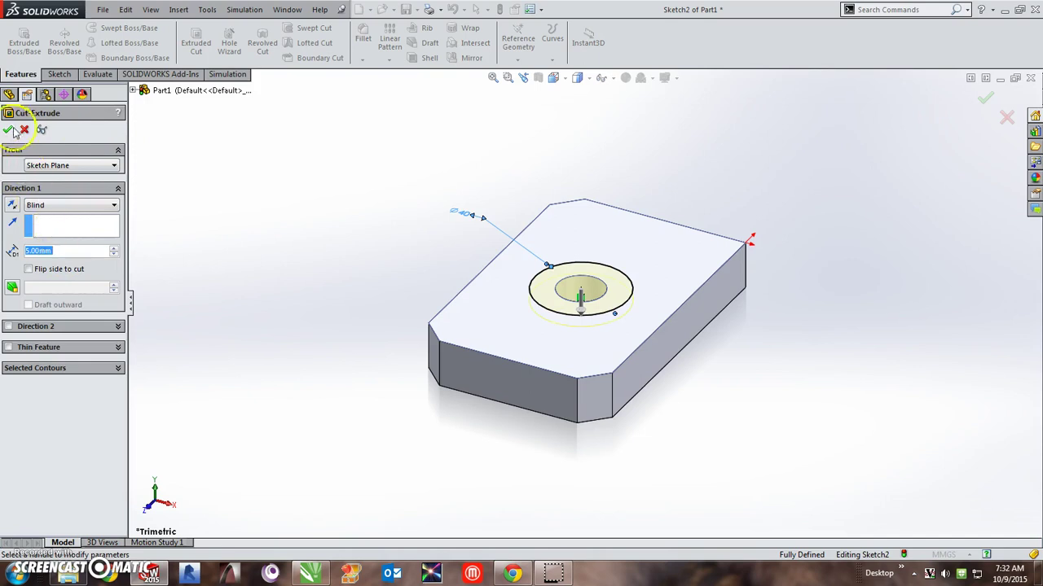
left_click(9, 131)
- Orbit the plate to a new angle and start a Hole Wizard feature
mouse_move(366, 330)
middle_mouse_down()
mouse_move(326, 302)
mouse_move(464, 367)
middle_mouse_up()
left_click(644, 416)
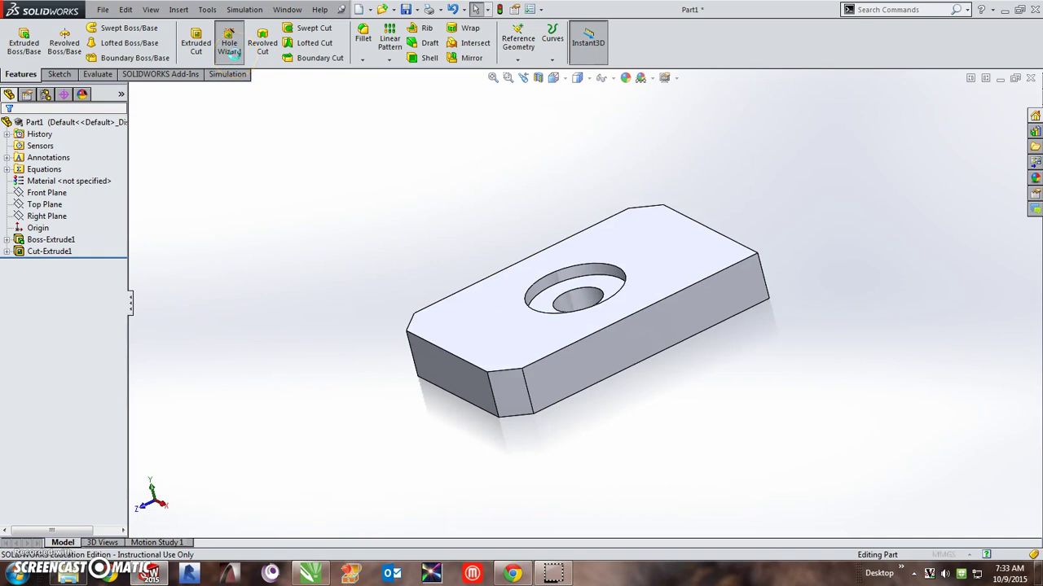
left_click(231, 45)
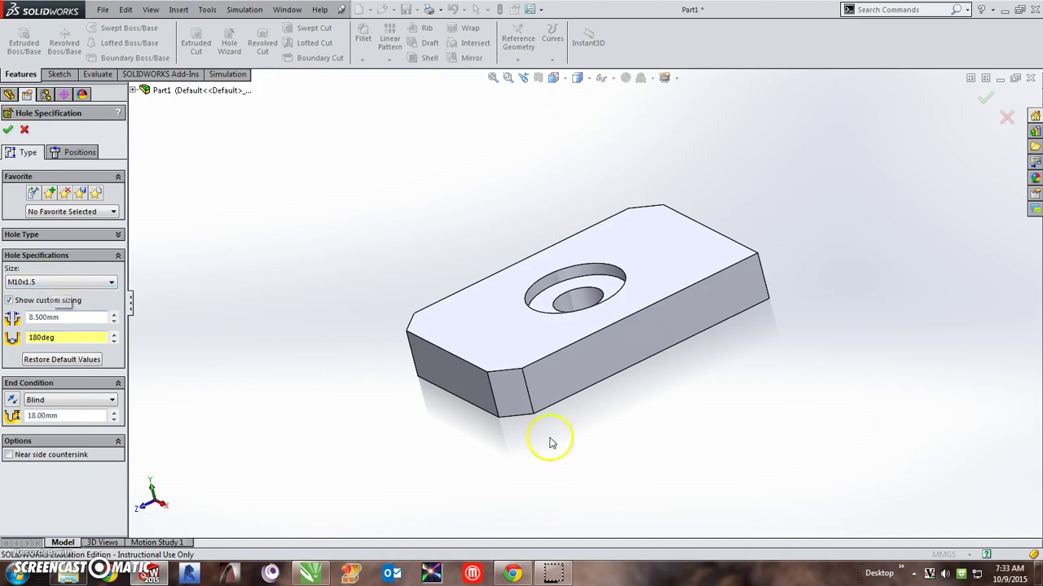
- Choose an ANSI Metric M10x1.5 tap drill, 18 mm blind, and move on to its positions
left_click(35, 234)
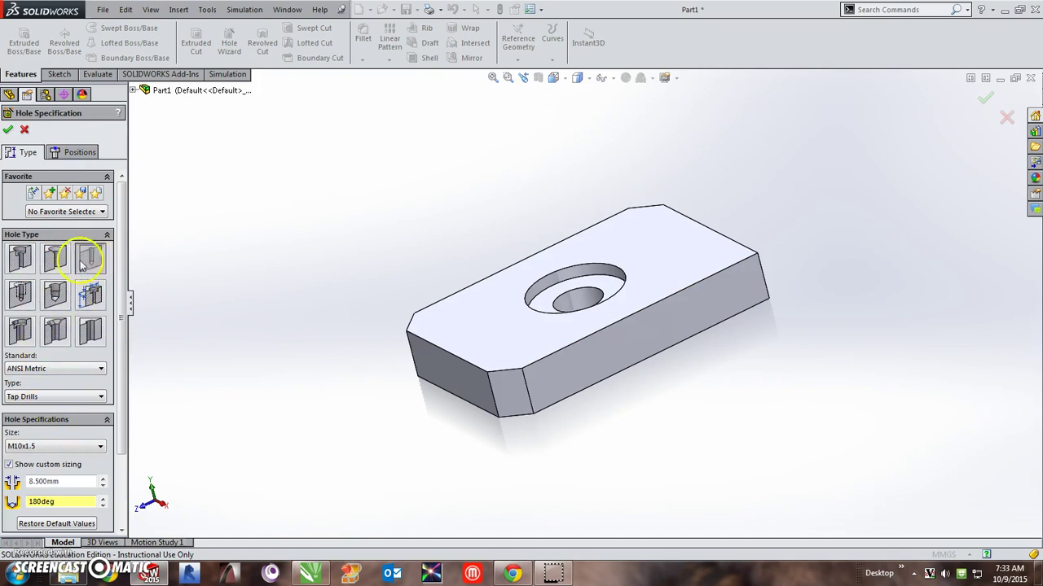
left_click(80, 153)
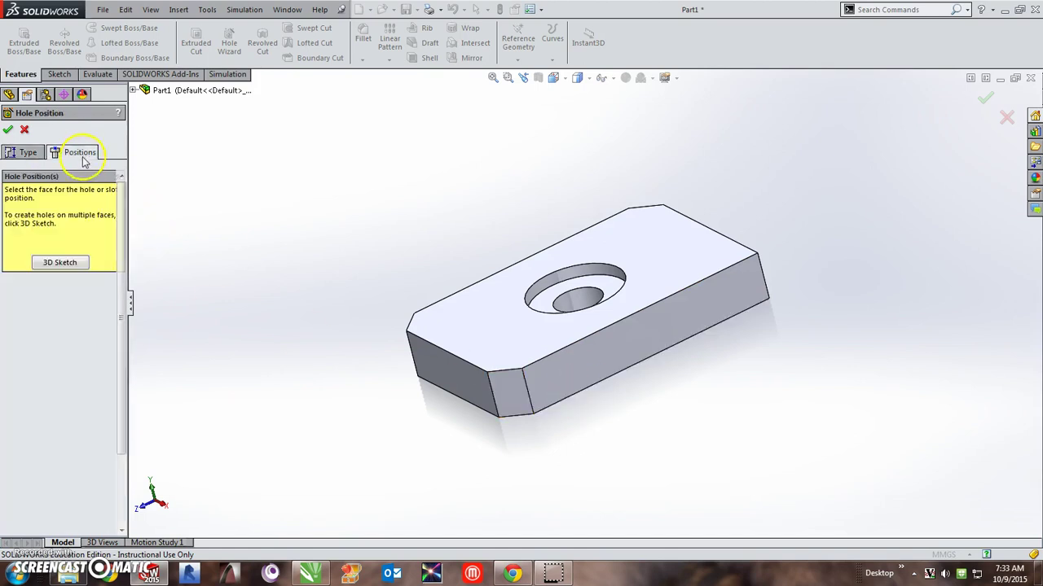
left_click(27, 152)
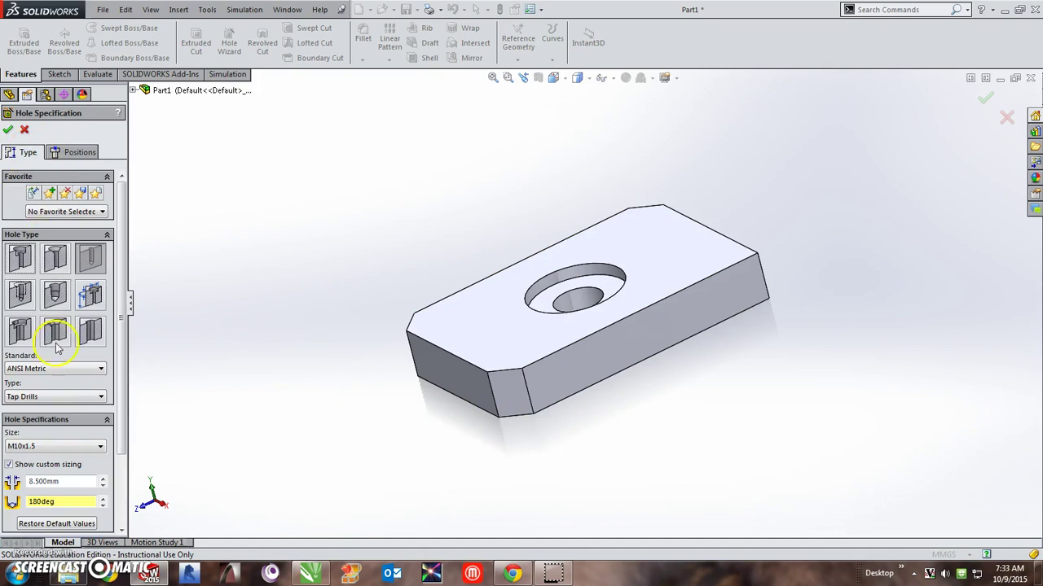
scroll(128, 326, "down", 3)
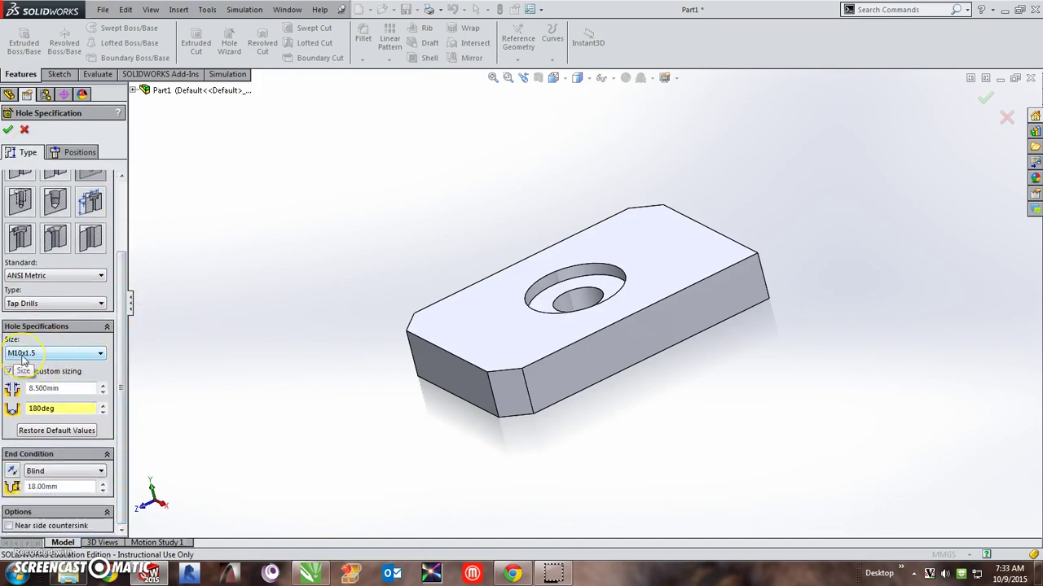
left_click(81, 154)
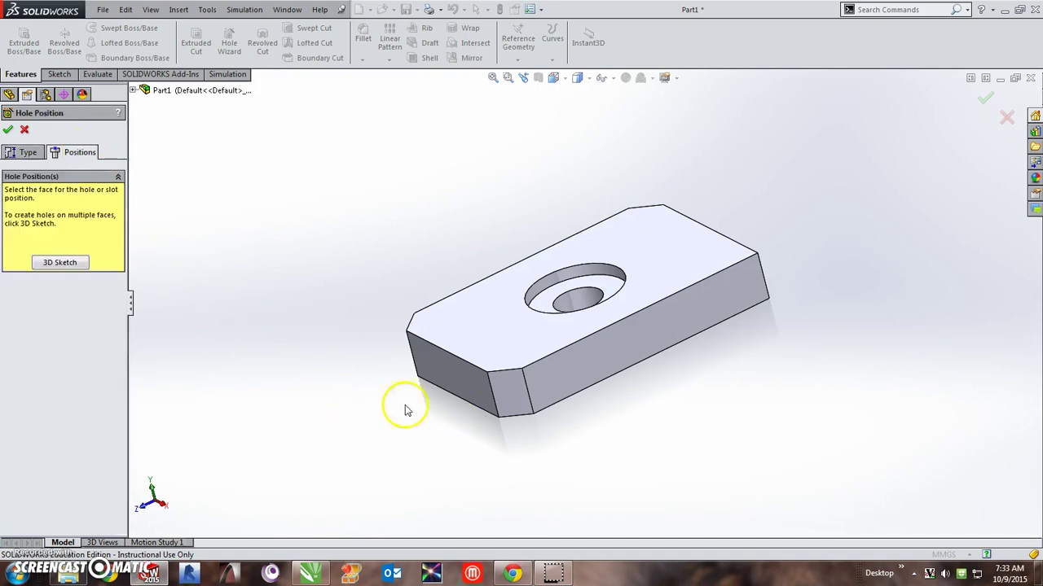
- Place two M10x1.5 tap-drill holes on the plate's long side face
left_click(582, 364)
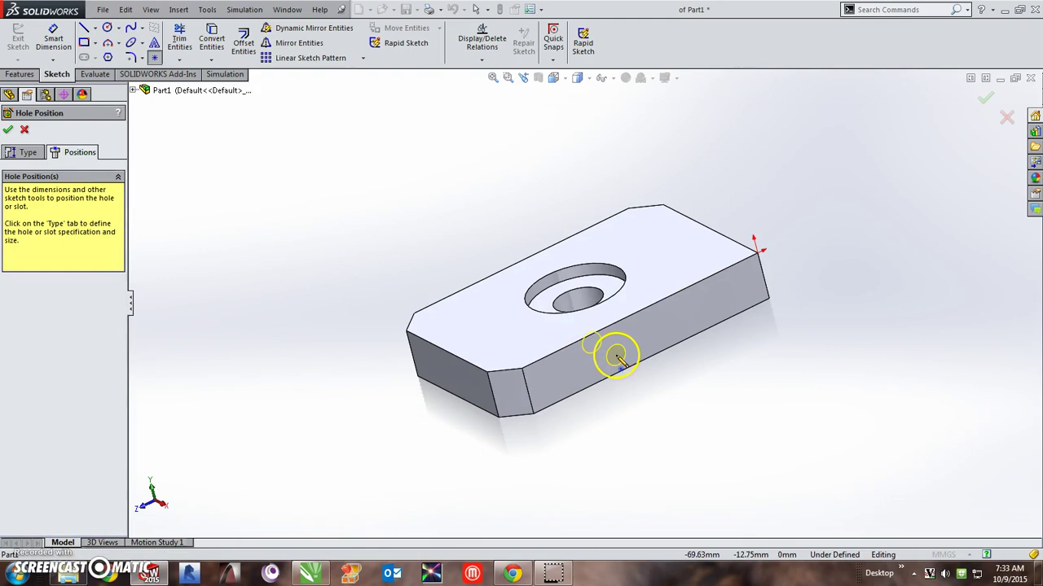
left_click(617, 351)
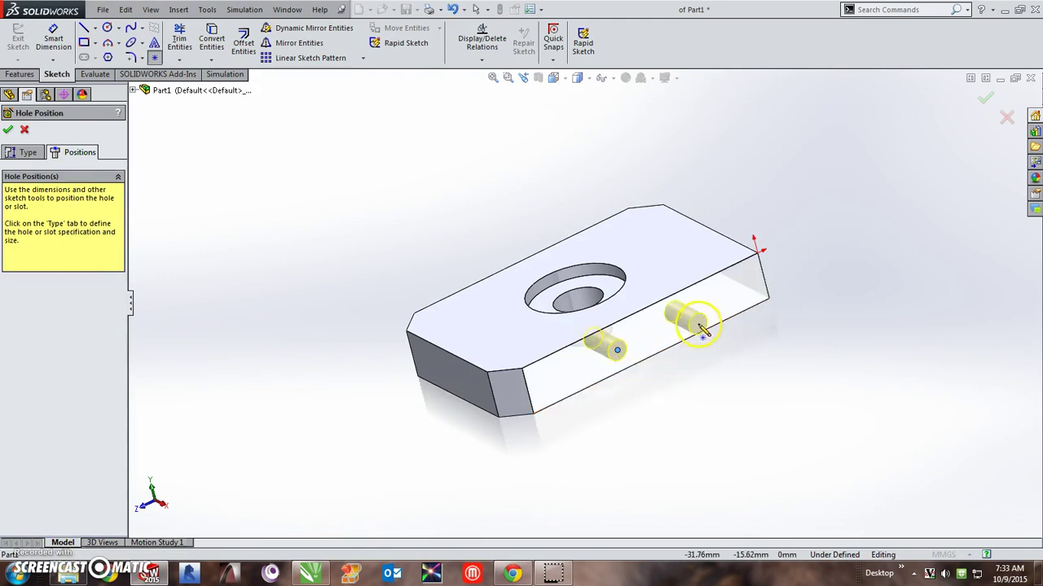
left_click(699, 310)
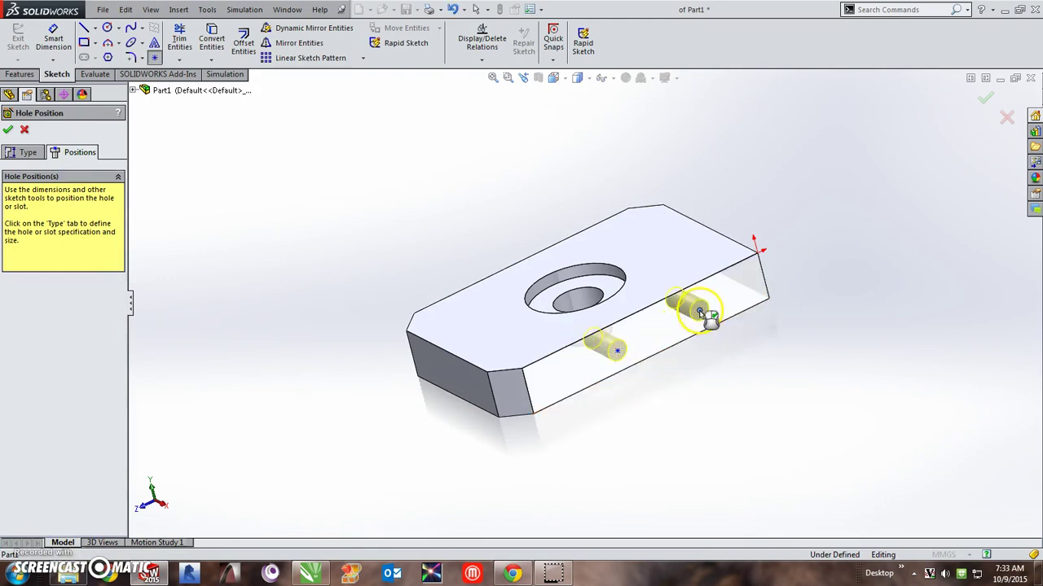
left_click(8, 131)
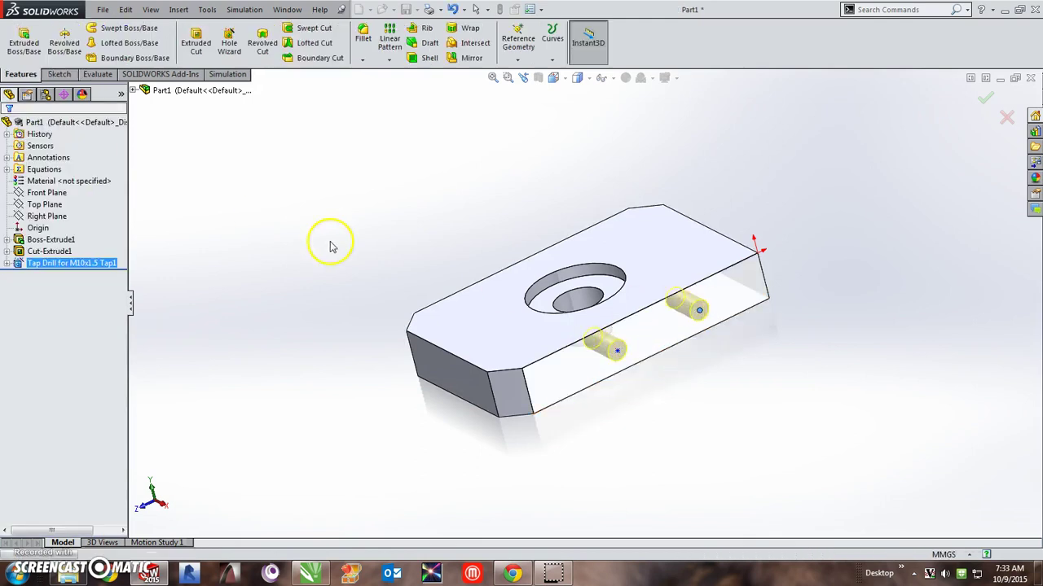
- View the drilled side face Normal To
left_click(560, 389)
key("space")
left_click(603, 456)
left_click(768, 449)
- Reopen the tap drill feature to edit its hole positions
left_click(71, 266)
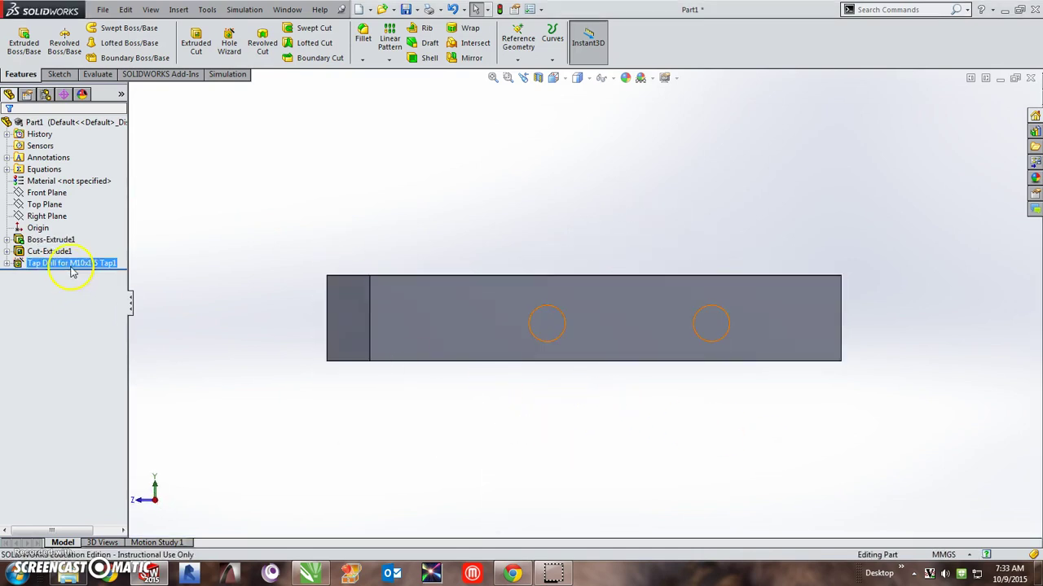
right_click(71, 270)
left_click(82, 235)
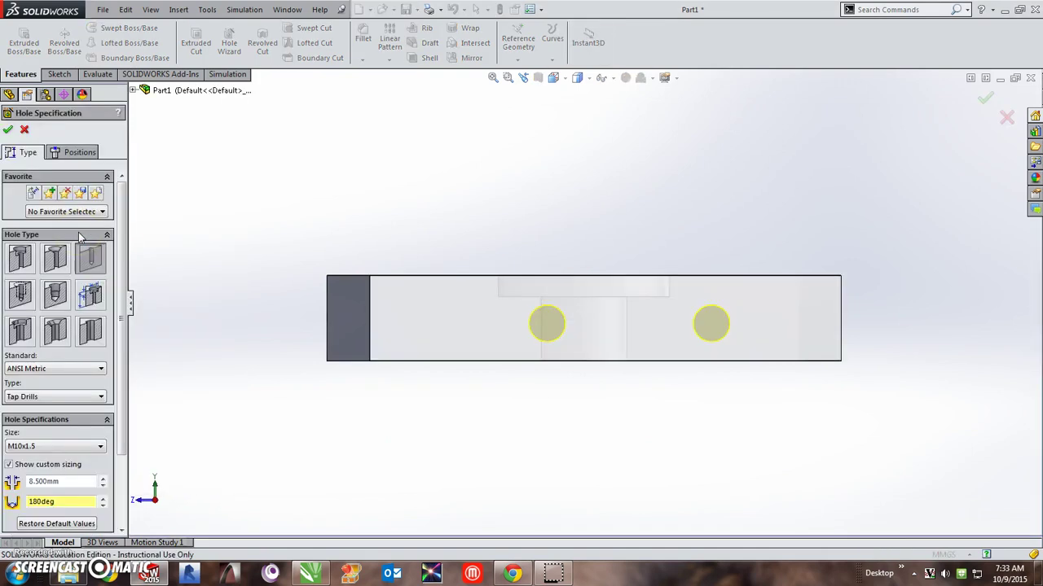
left_click(82, 152)
left_click(53, 41)
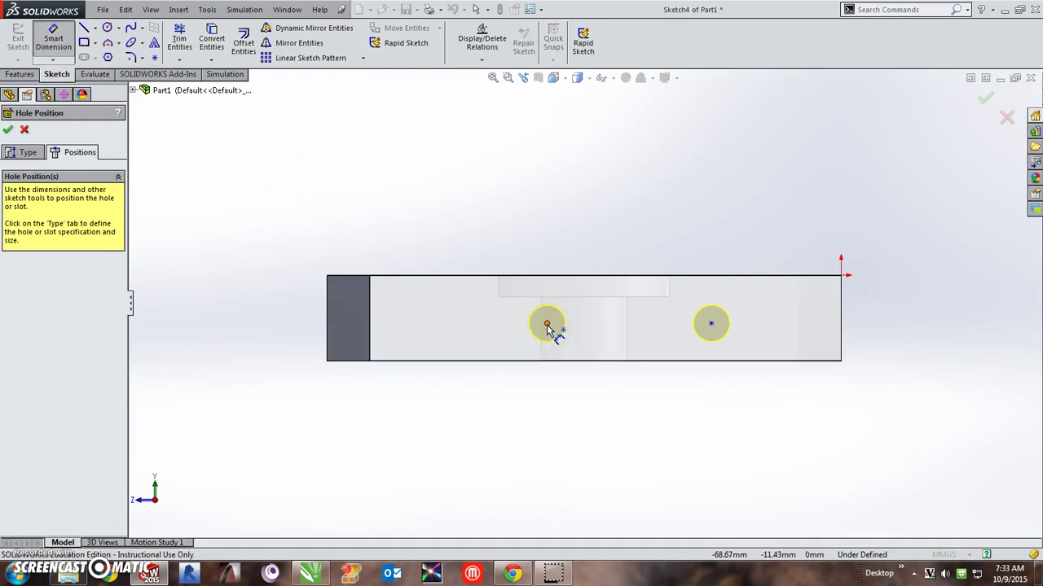
- Dimension the right hole 18 mm from the right edge and 10 mm above the bottom
left_click(711, 324)
left_click(841, 342)
left_click(817, 395)
type("18")
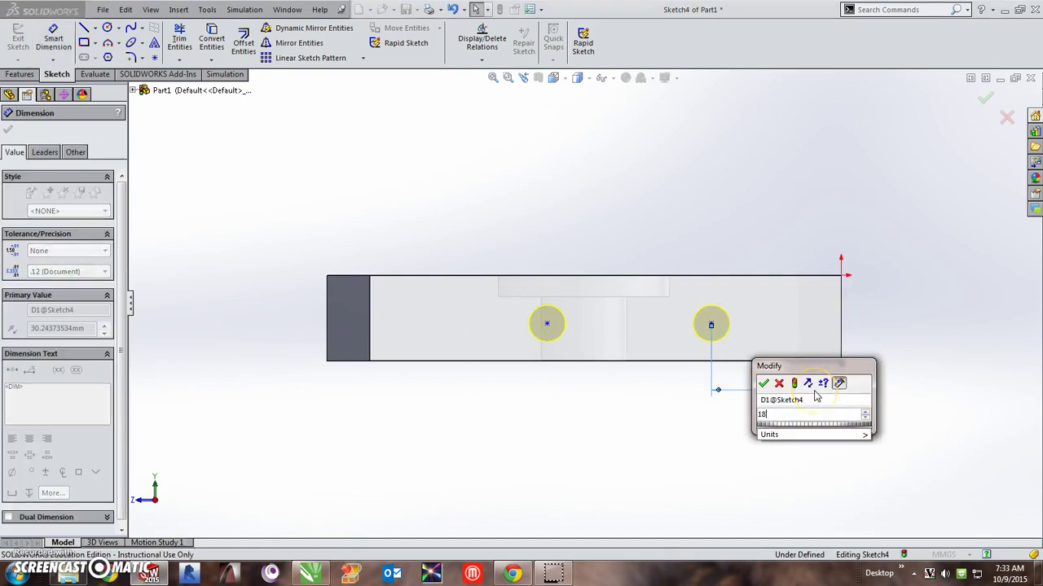
key("Return")
left_click(790, 343)
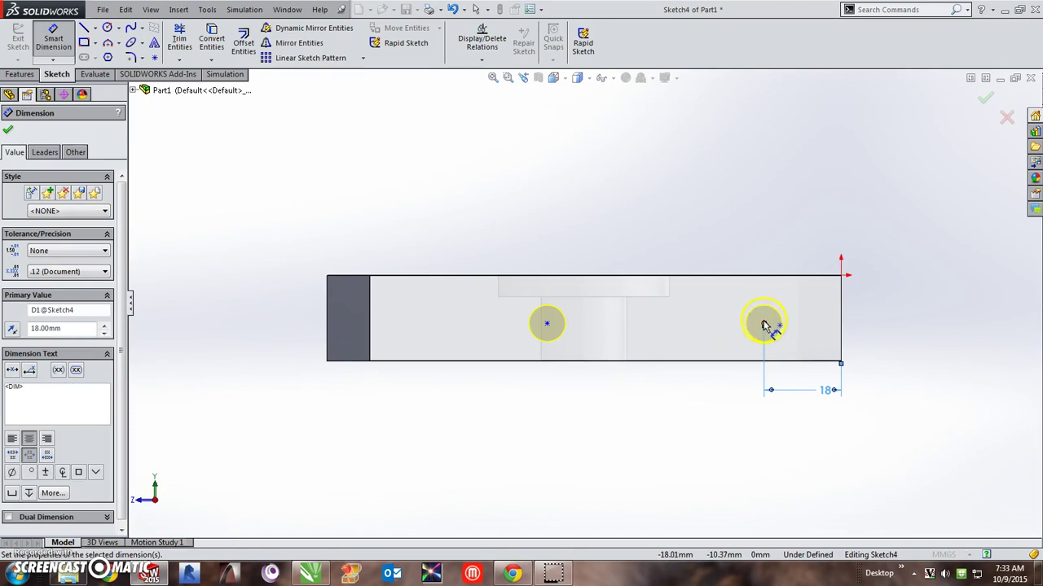
left_click(795, 361)
left_click(878, 340)
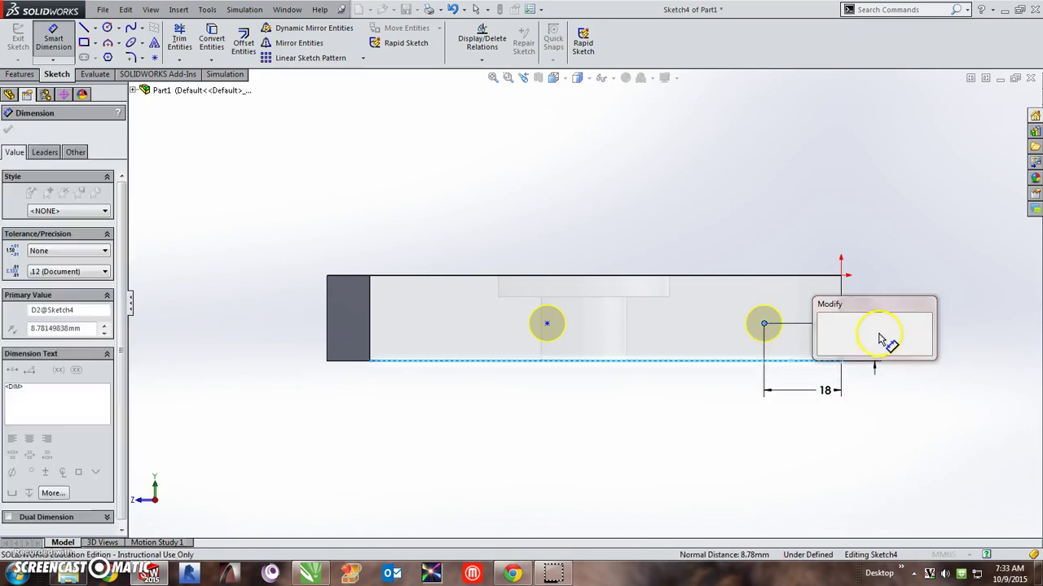
type("10")
key("Return")
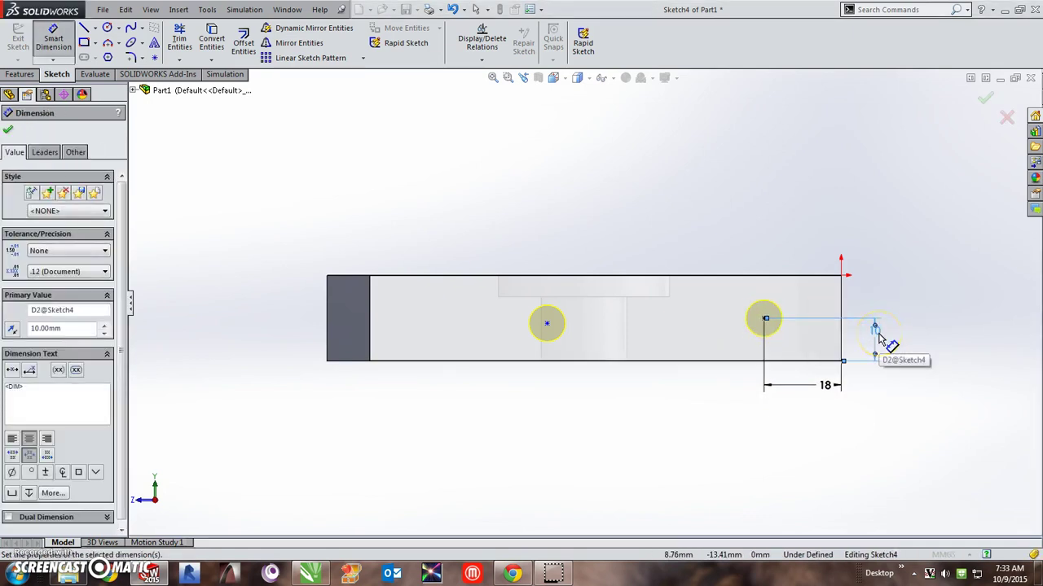
left_click(878, 338)
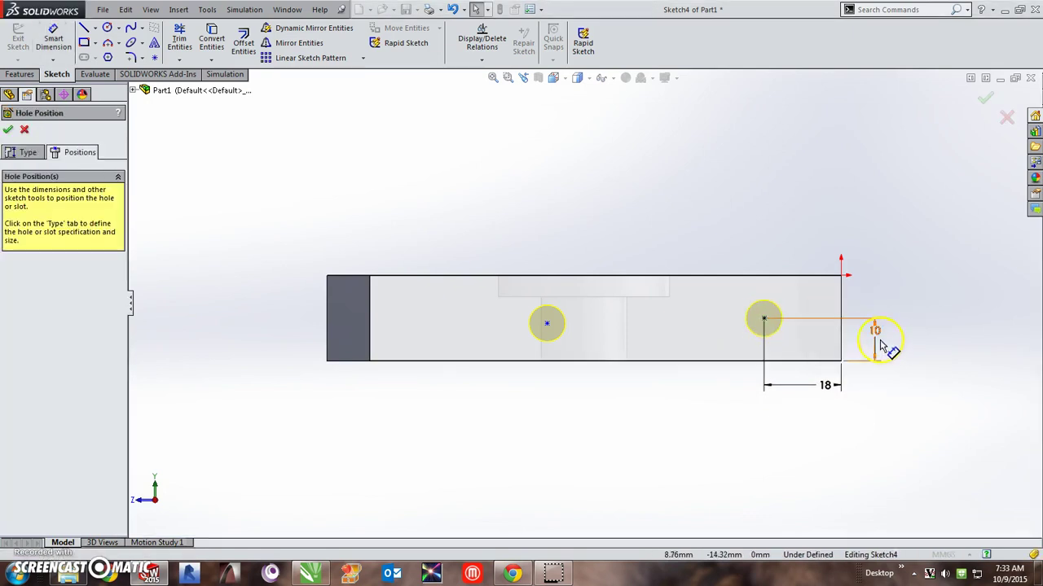
- Add a Horizontal relation between the two hole centres
left_click(765, 320)
left_click(547, 324, "ctrl")
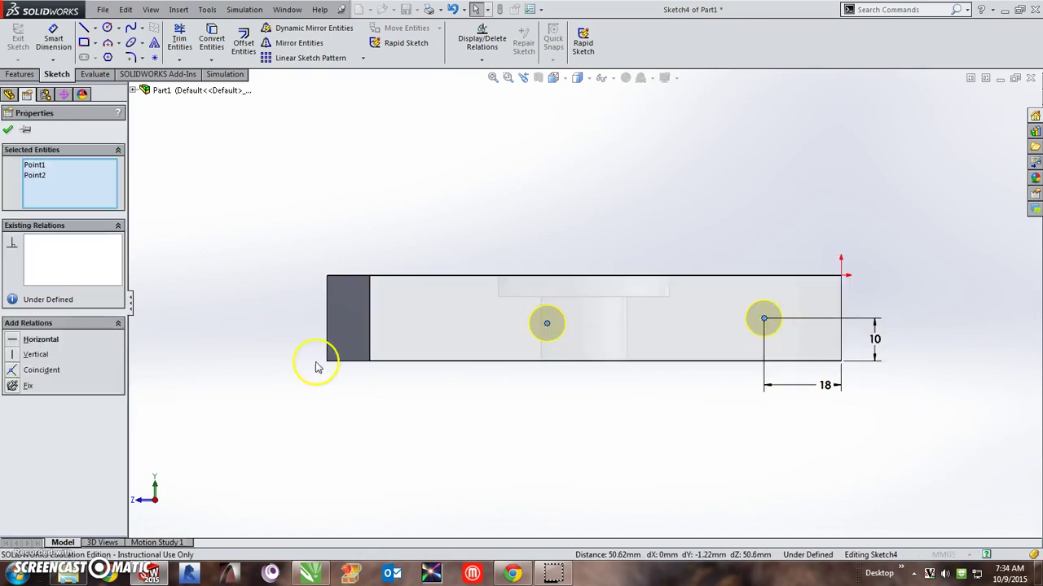
left_click(12, 341)
left_click(361, 441)
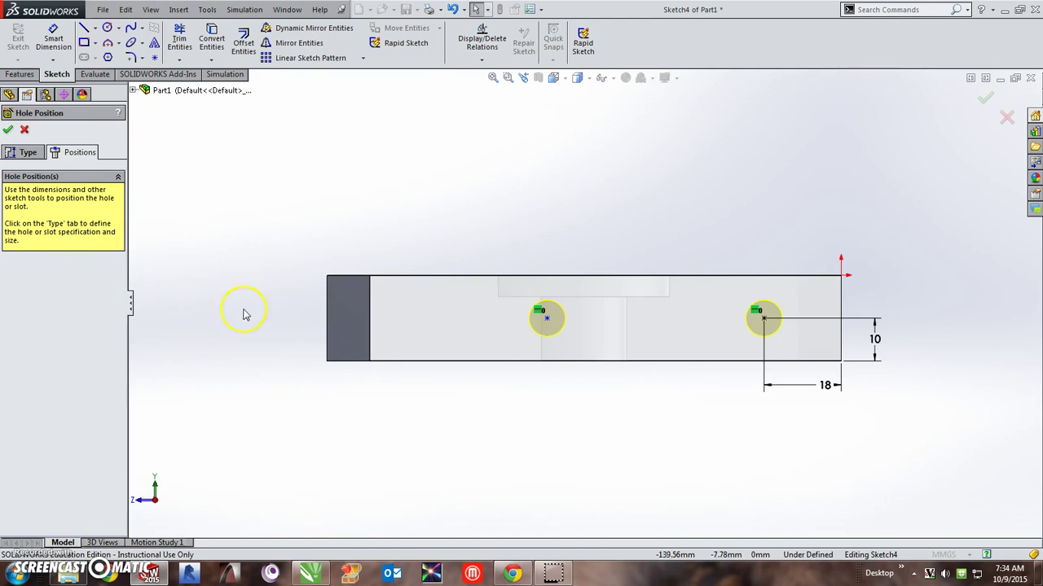
- Set the spacing between the two hole centres to 34 mm
left_click(52, 39)
left_click(547, 319)
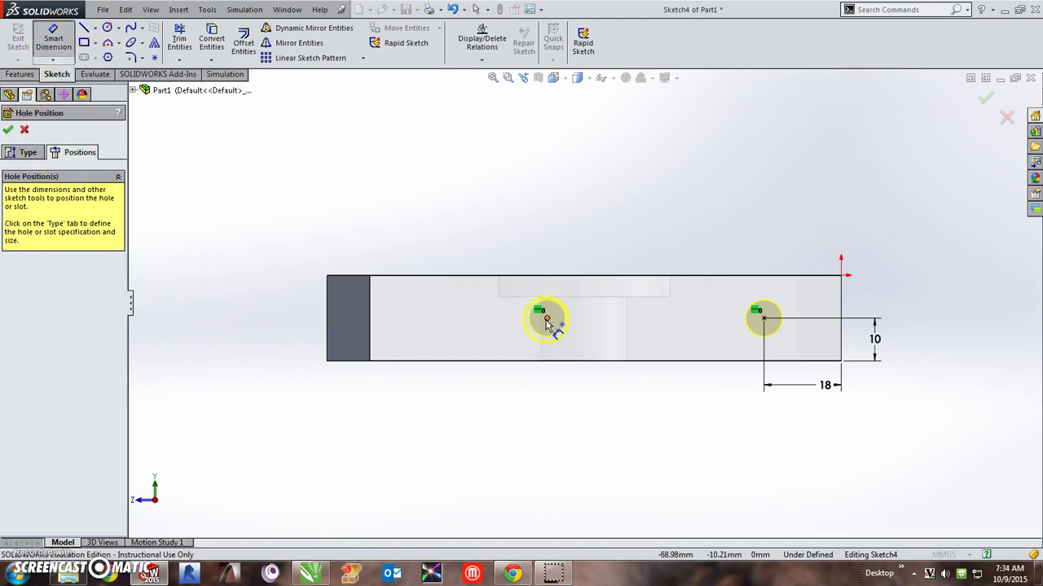
left_click(756, 343)
left_click(662, 379)
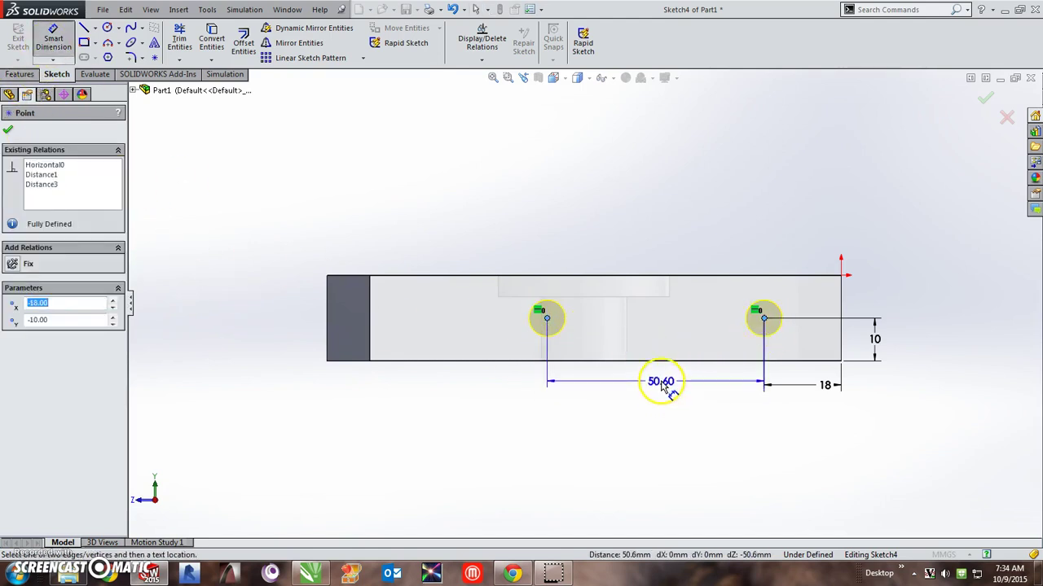
type("34")
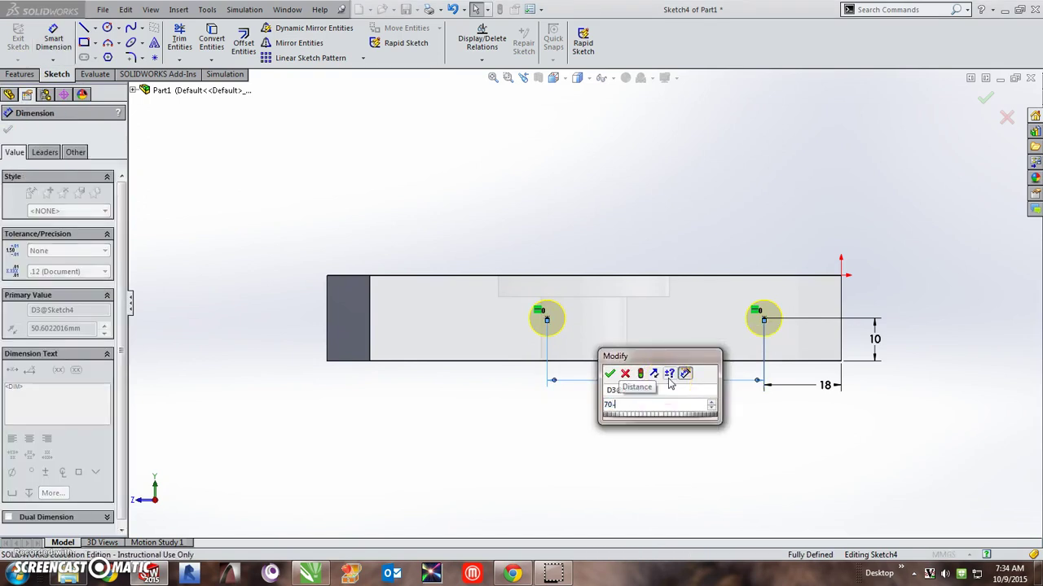
key("Return")
left_click(664, 436)
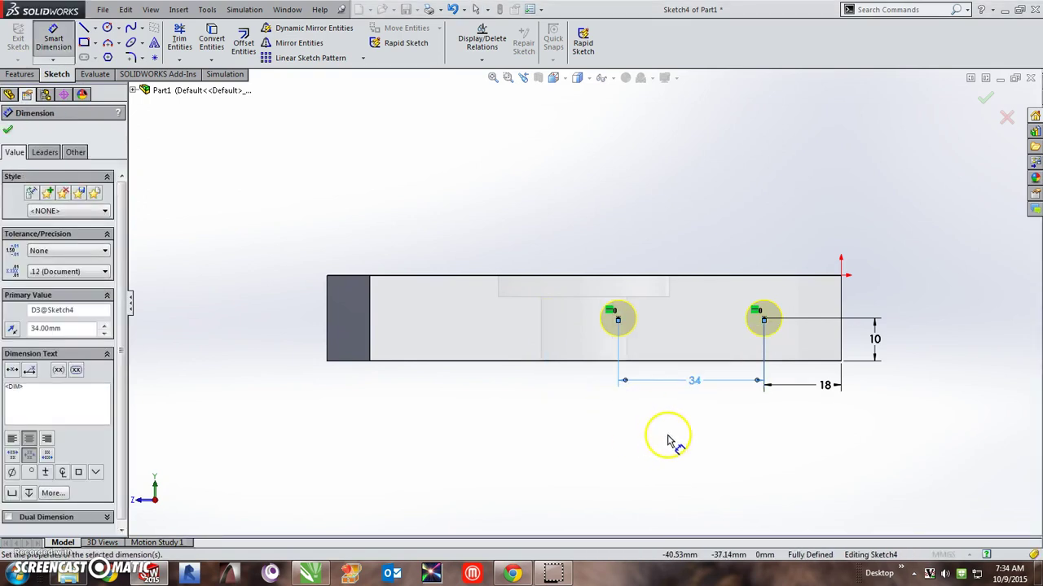
- Accept the repositioned holes, show the part isometrically, and open the Material options
left_click(988, 102)
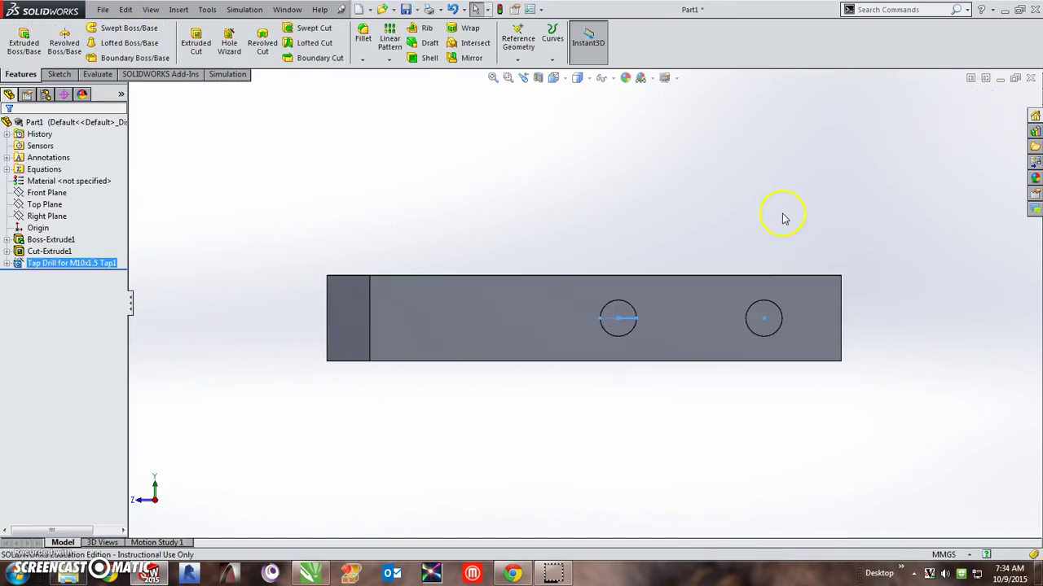
key("space")
left_click(738, 200)
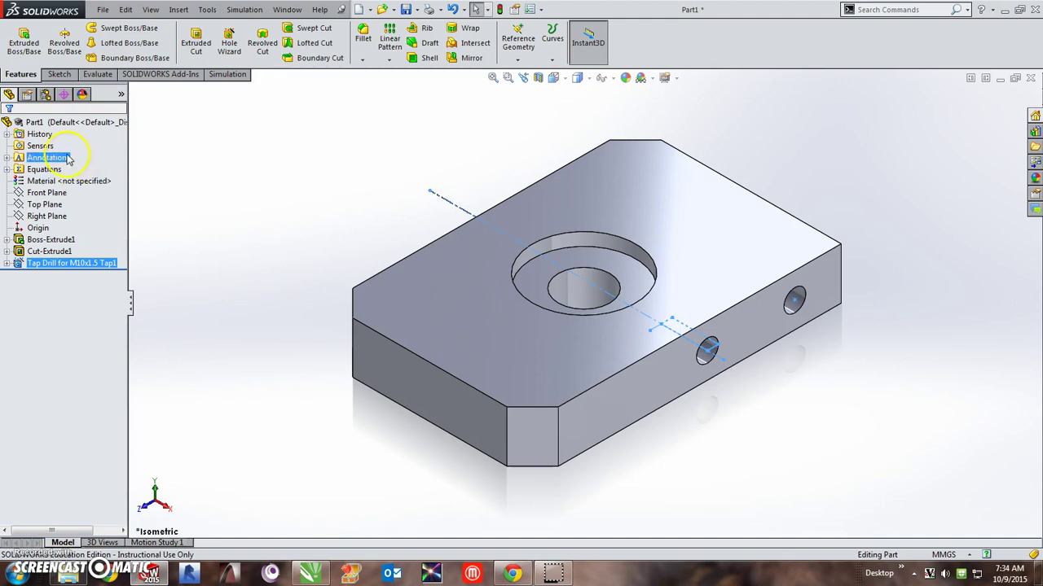
left_click(61, 182)
right_click(62, 190)
- Open the material editor and browse the steel and titanium alloy categories
key("Escape")
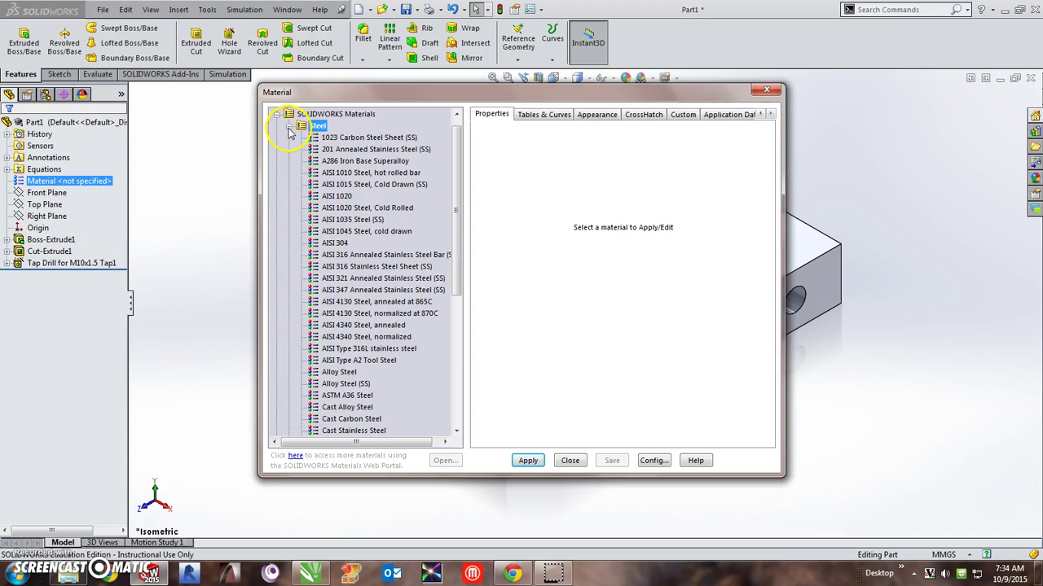
left_click(289, 127)
left_click(294, 219)
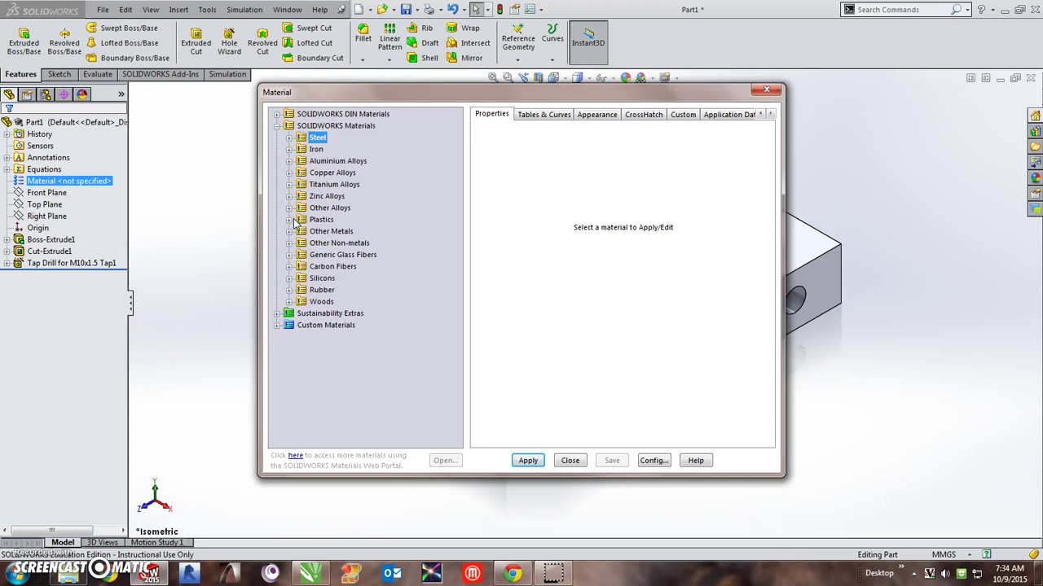
left_click(288, 259)
left_click(290, 185)
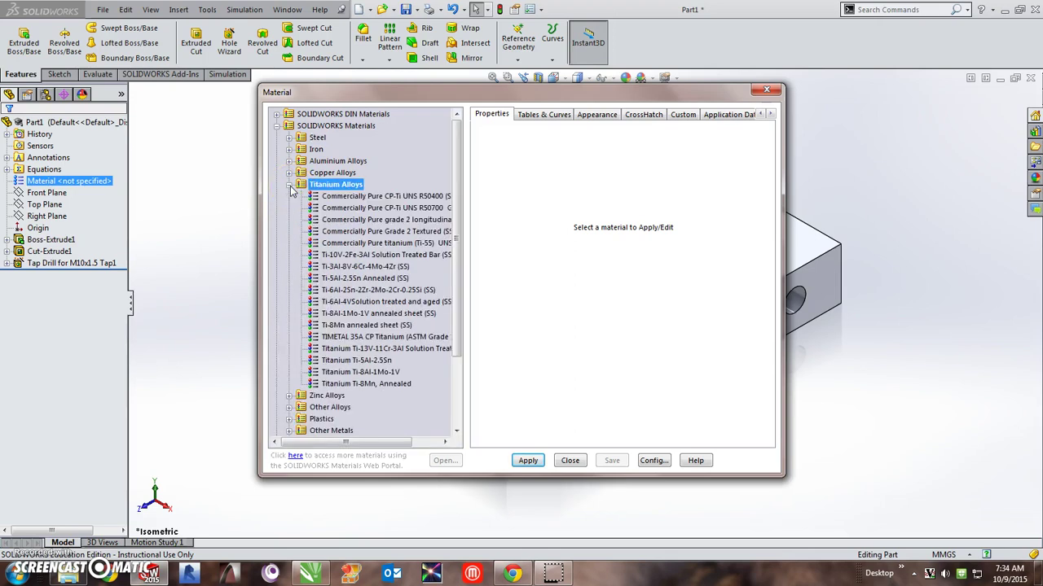
left_click(289, 185)
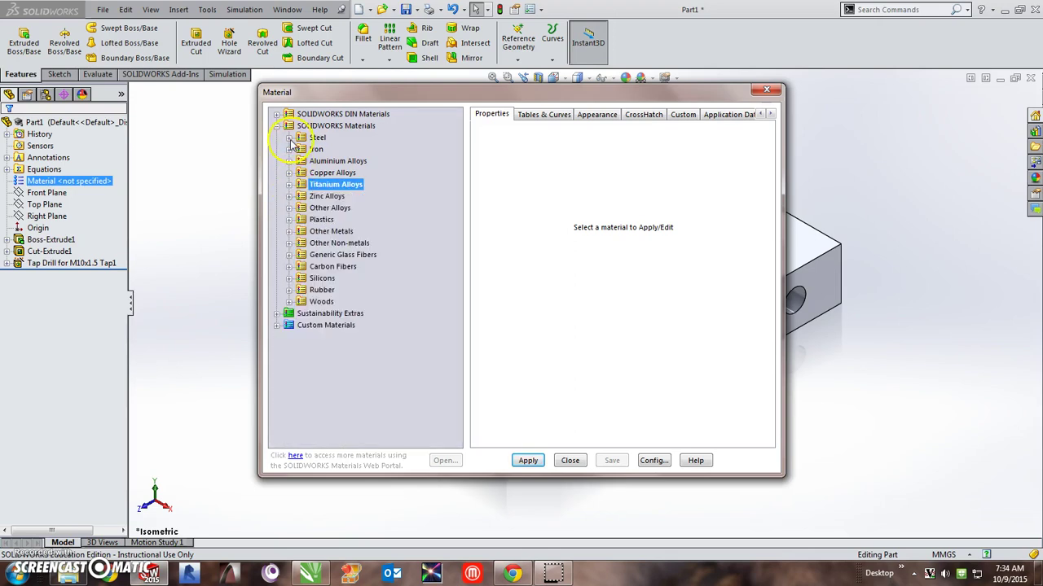
left_click(289, 138)
scroll(343, 244, "down", 5)
scroll(342, 244, "up", 5)
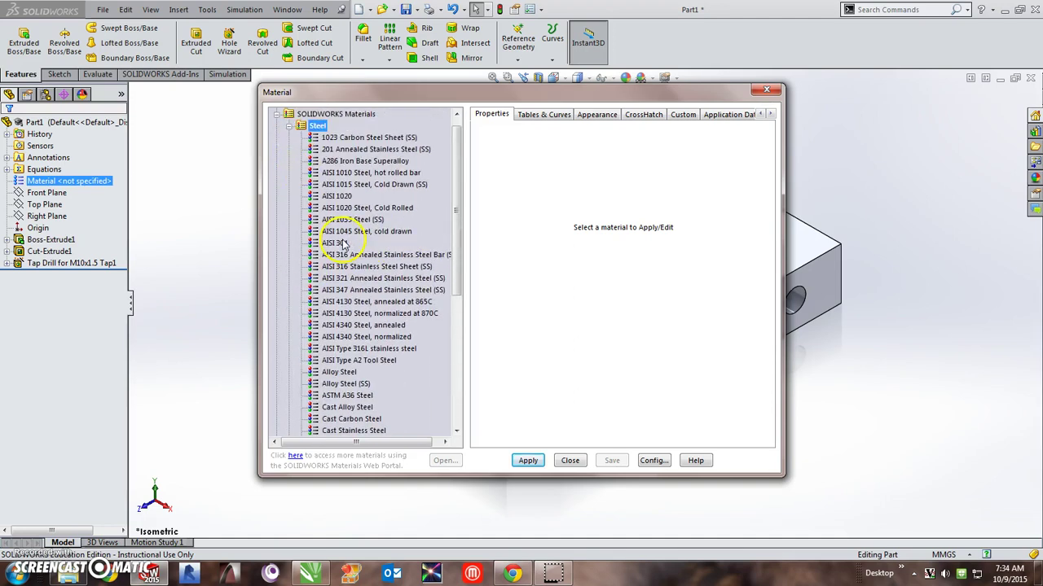
left_click(289, 138)
- Choose 7050-T73510 from Aluminium Alloys, apply it to the part, and close the library
left_click(289, 161)
scroll(362, 294, "down", 3)
scroll(364, 286, "down", 3)
scroll(364, 285, "down", 4)
scroll(365, 285, "down", 2)
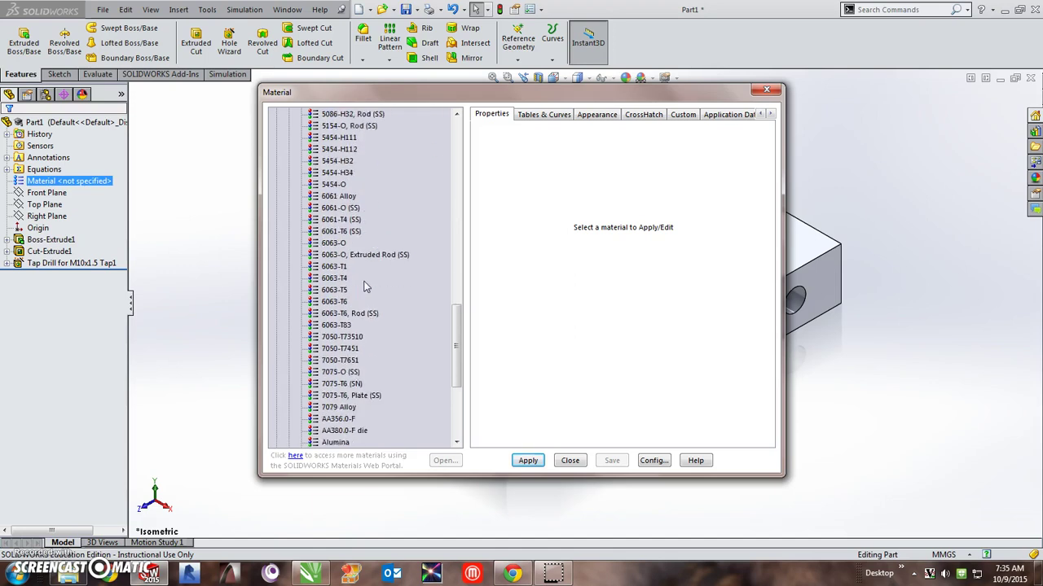
scroll(364, 285, "down", 2)
mouse_move(340, 290)
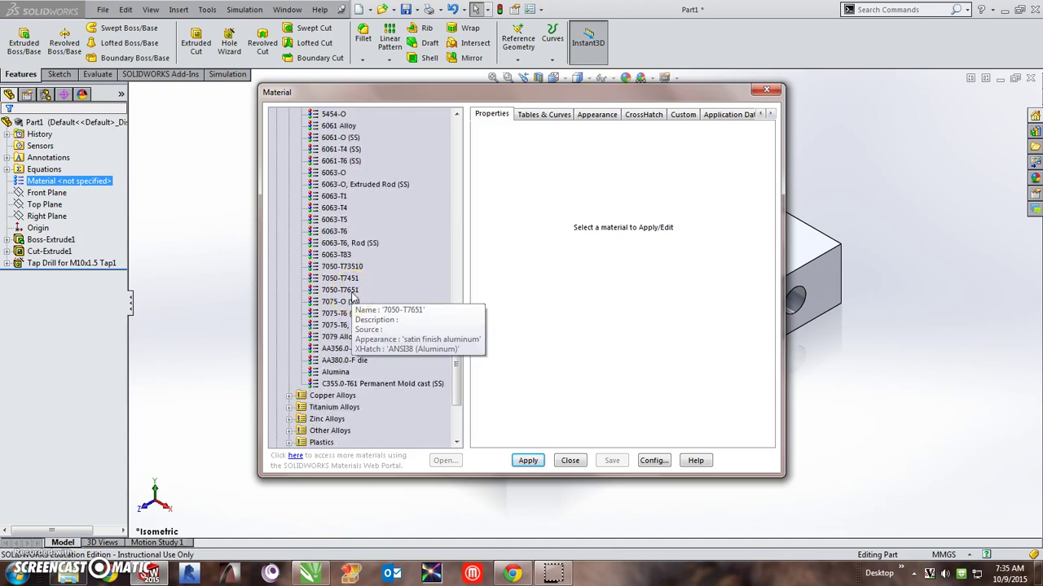
left_click(361, 301)
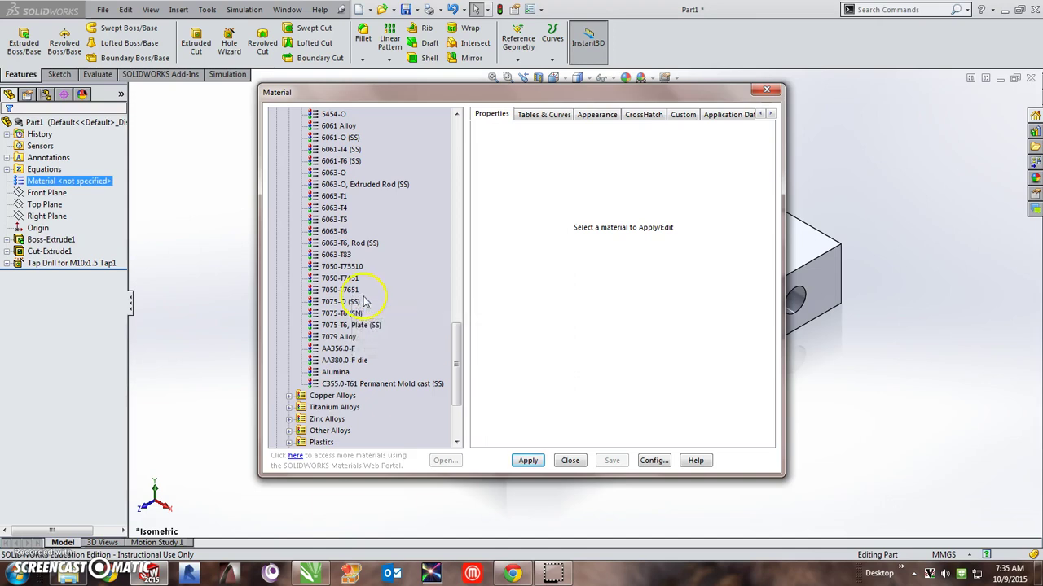
left_click(350, 268)
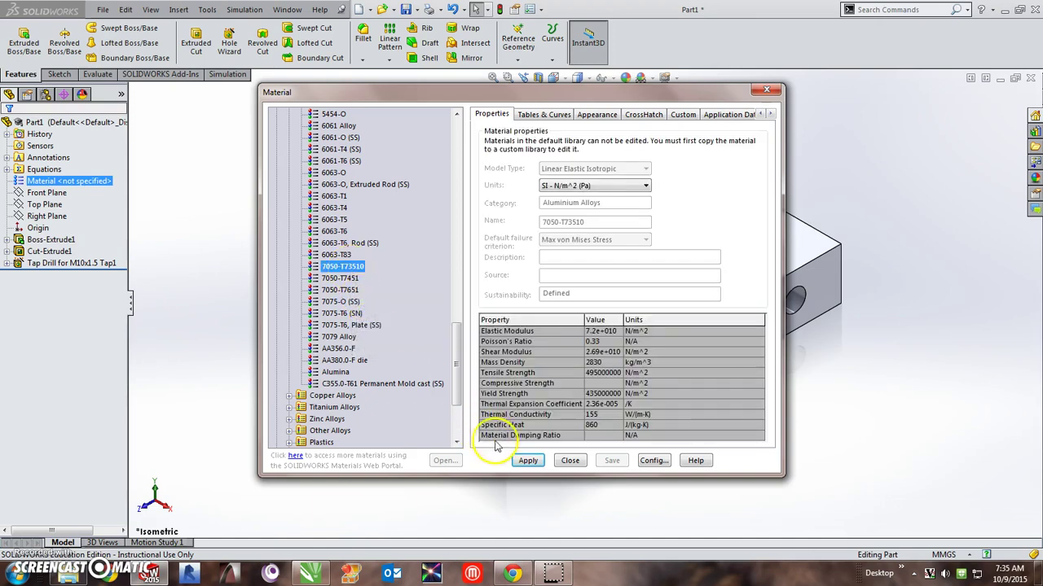
left_click(527, 461)
left_click(567, 460)
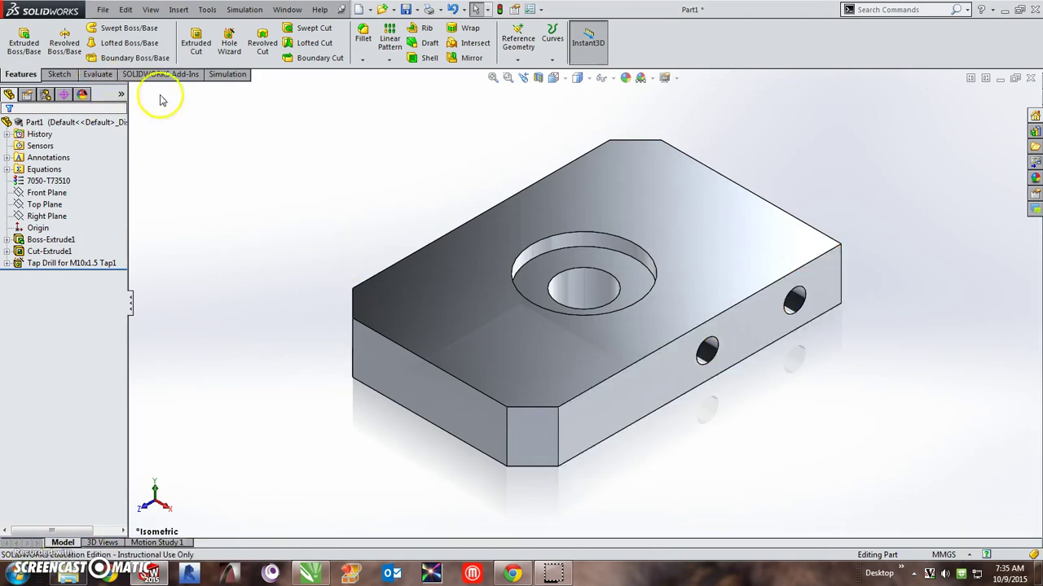
left_click(99, 75)
left_click(91, 41)
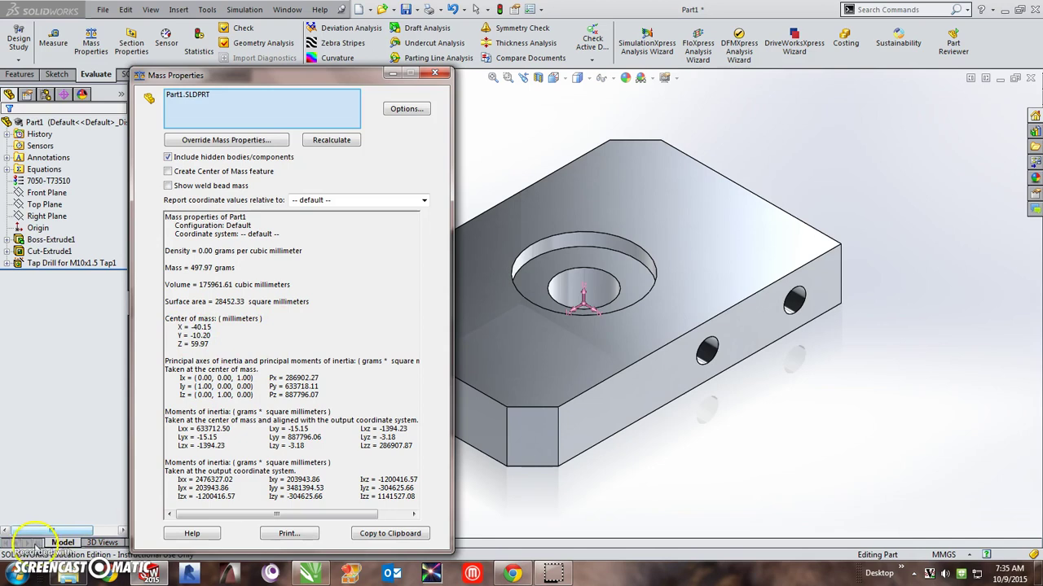
left_click(434, 72)
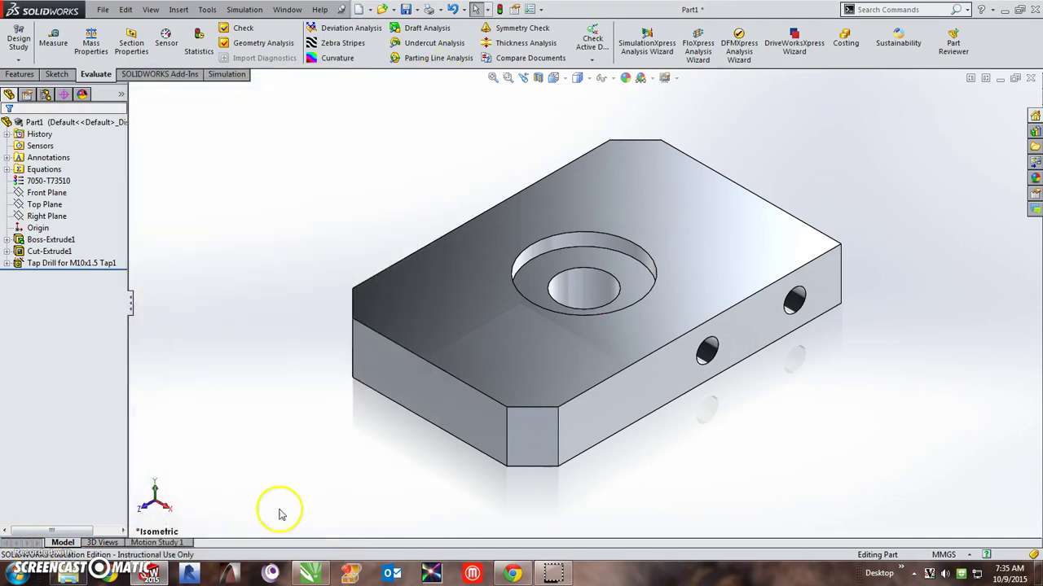